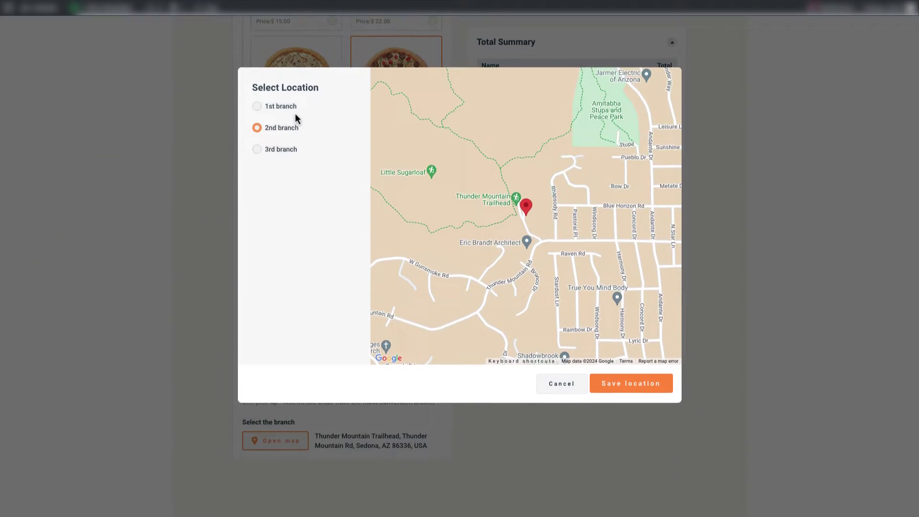
# Step: Save the 1st branch as pick-up location, then choose Delivery to home and pin a spot near Sedona
pyautogui.click(293, 343)
pyautogui.click(630, 372)
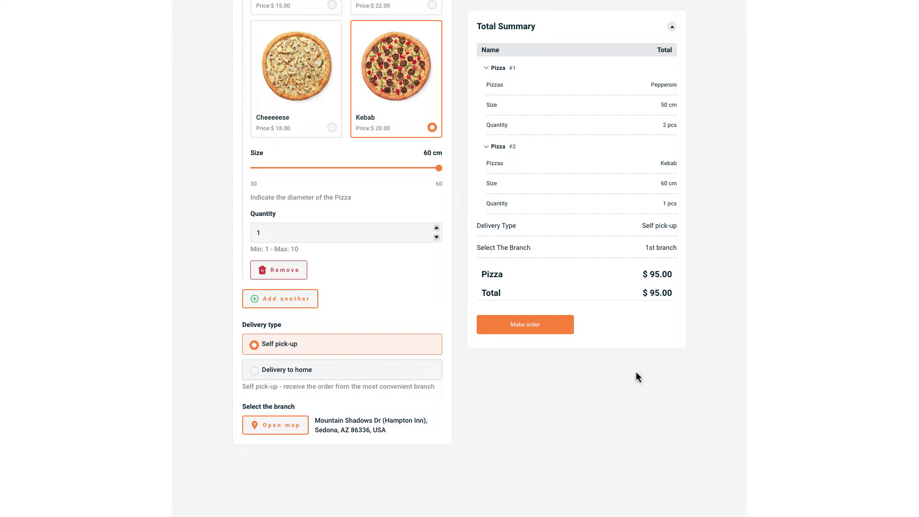
pyautogui.click(407, 375)
pyautogui.click(288, 425)
pyautogui.click(359, 287)
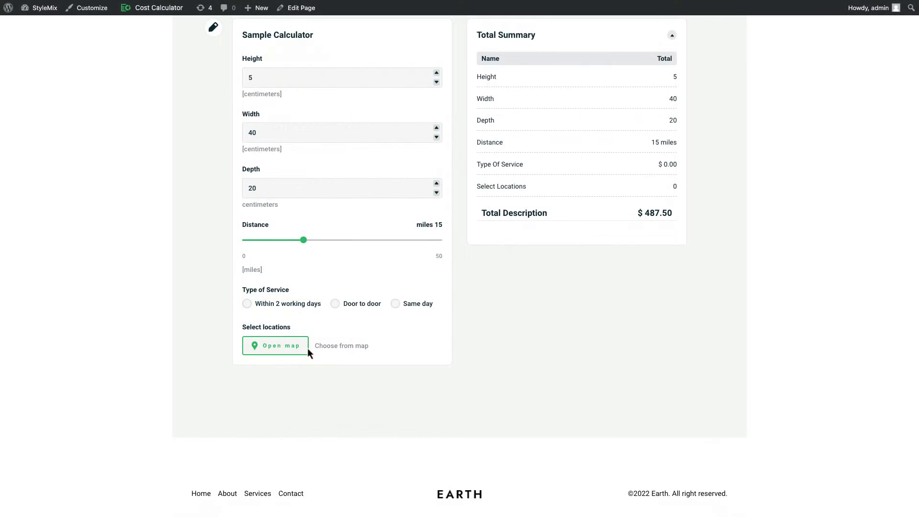
# Step: Route from 8 Plender St to 110 Pratt St in Camden (0.534 km) and save the locations
pyautogui.click(277, 345)
pyautogui.click(317, 95)
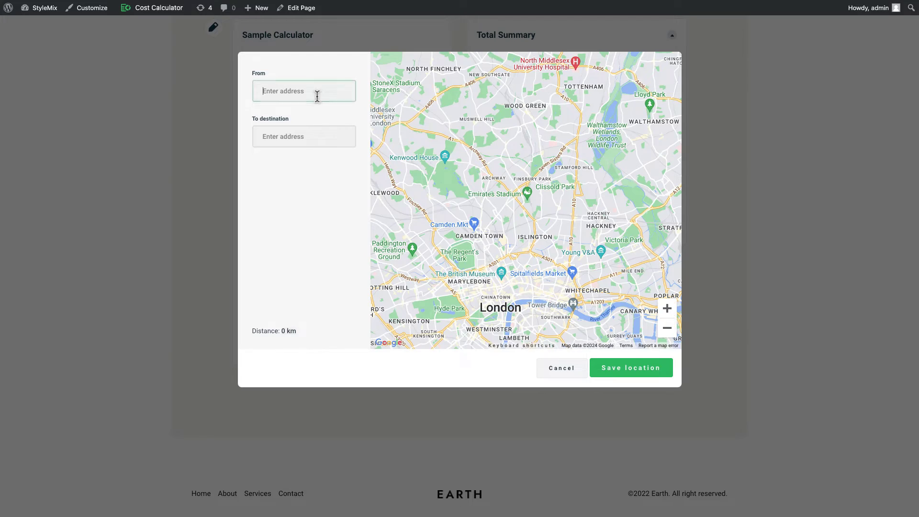
pyautogui.scroll(10, 481, 247)
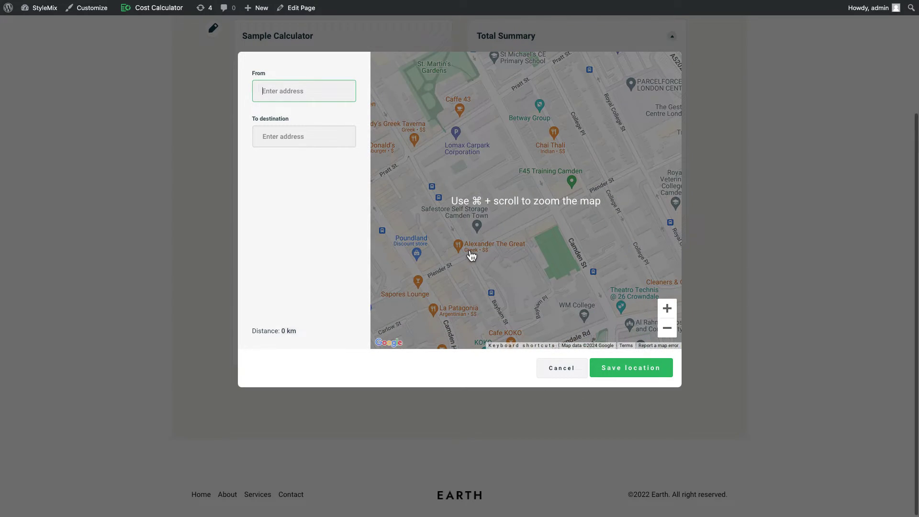
pyautogui.click(472, 255)
pyautogui.click(312, 138)
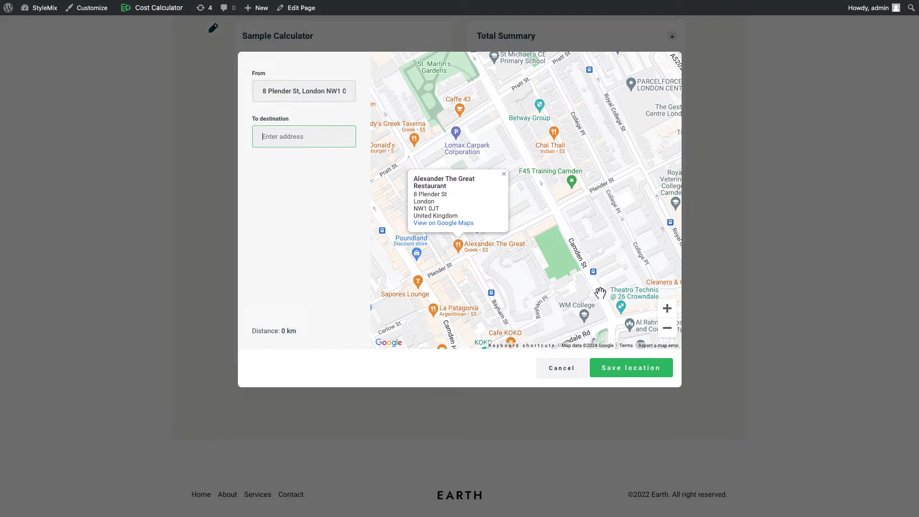
pyautogui.click(615, 115)
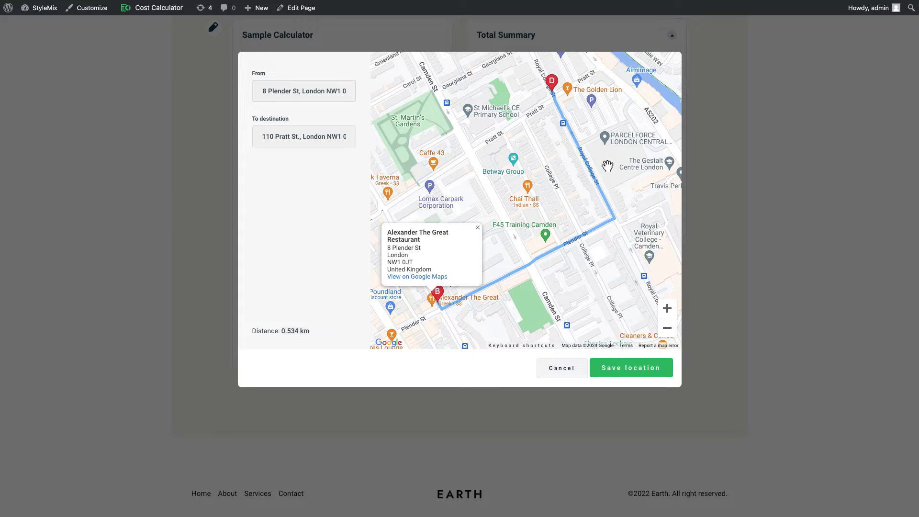
pyautogui.click(648, 368)
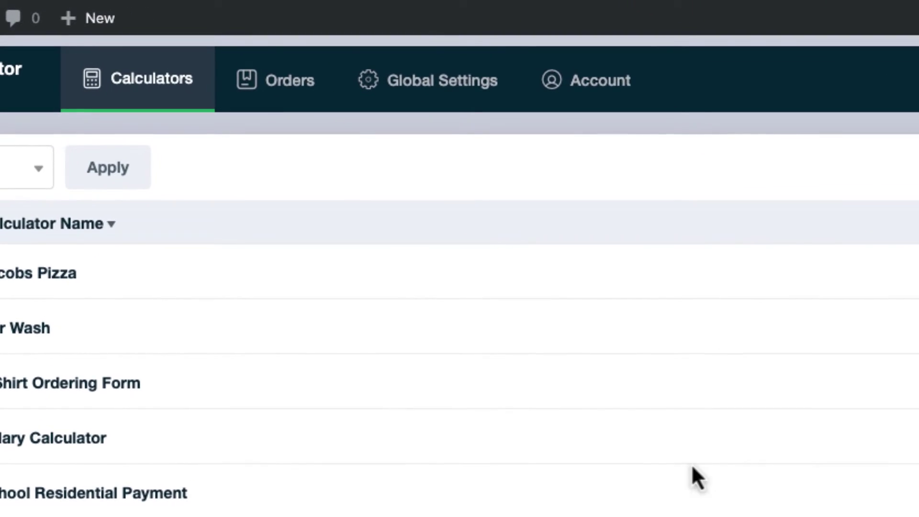
# Step: Open Geolocation under Global Settings and keep Google Map as the map provider
pyautogui.click(425, 87)
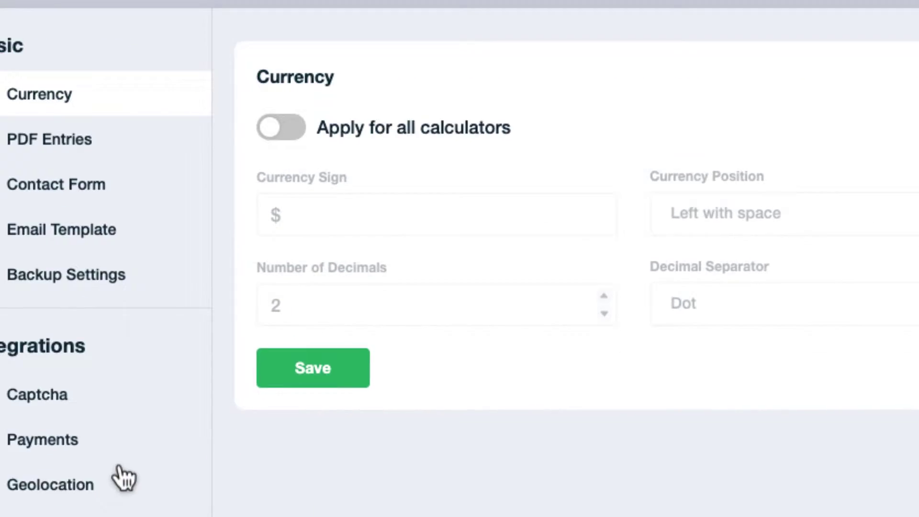
pyautogui.click(117, 479)
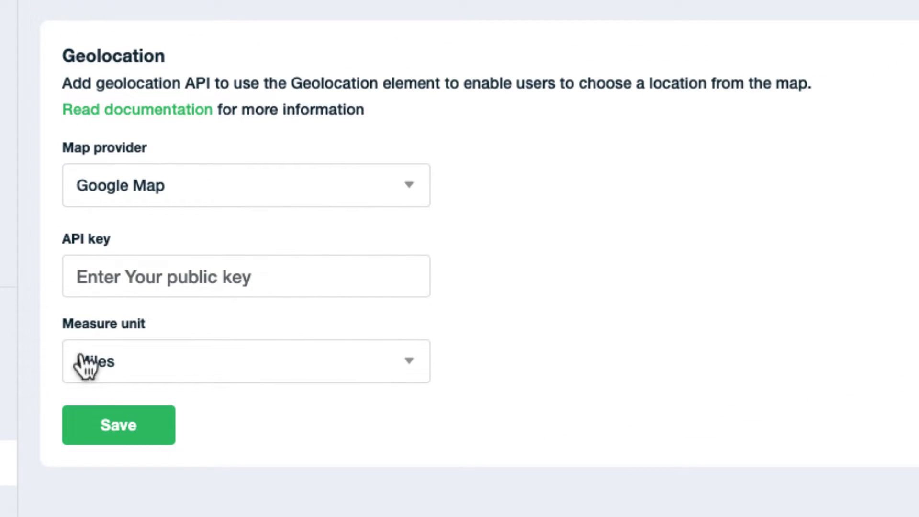
pyautogui.click(365, 199)
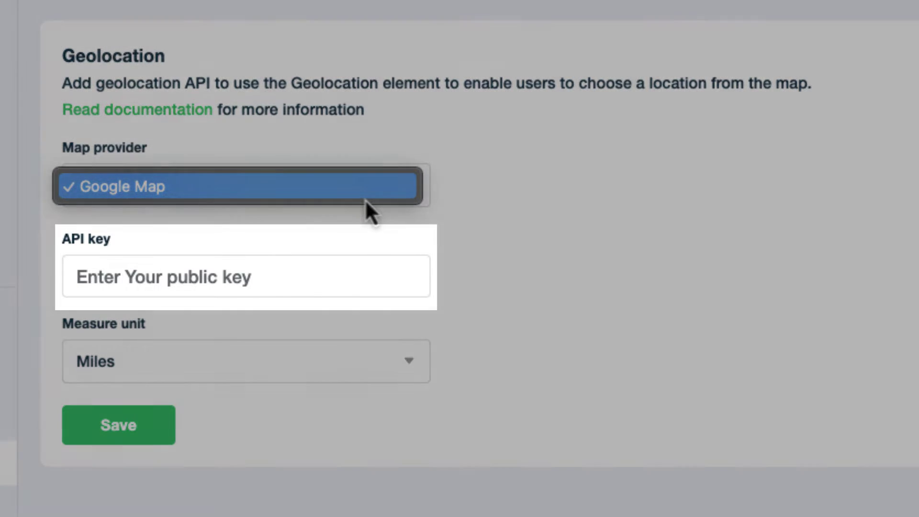
pyautogui.click(366, 201)
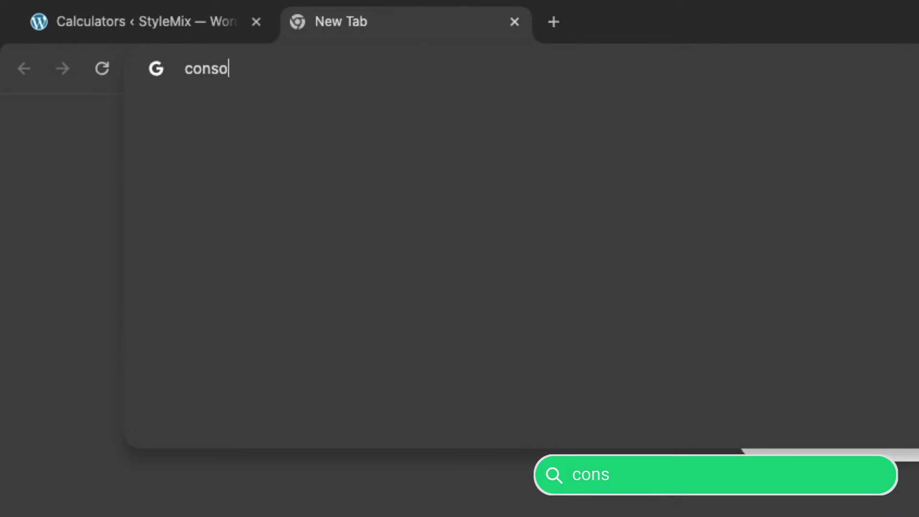
# Step: Load the Google Cloud Console at console.cloud.google.com
pyautogui.press('Down')
pyautogui.press('BackSpace')
pyautogui.press('BackSpace')
pyautogui.press('BackSpace')
pyautogui.press('BackSpace')
pyautogui.press('BackSpace')
pyautogui.press('BackSpace')
pyautogui.press('BackSpace')
pyautogui.press('BackSpace')
pyautogui.press('BackSpace')
pyautogui.press('BackSpace')
pyautogui.press('BackSpace')
pyautogui.press('Return')
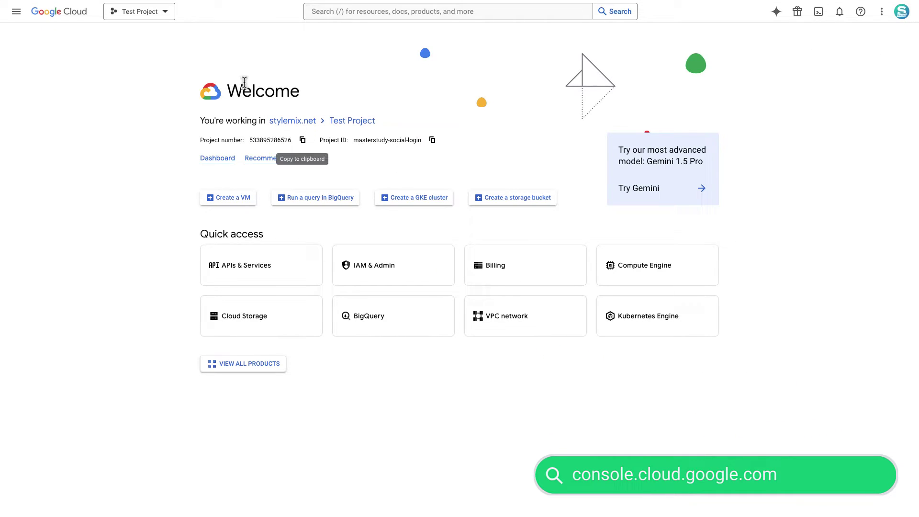
# Step: Create a new project named 'CCB Google Maps' from the project list
pyautogui.click(160, 18)
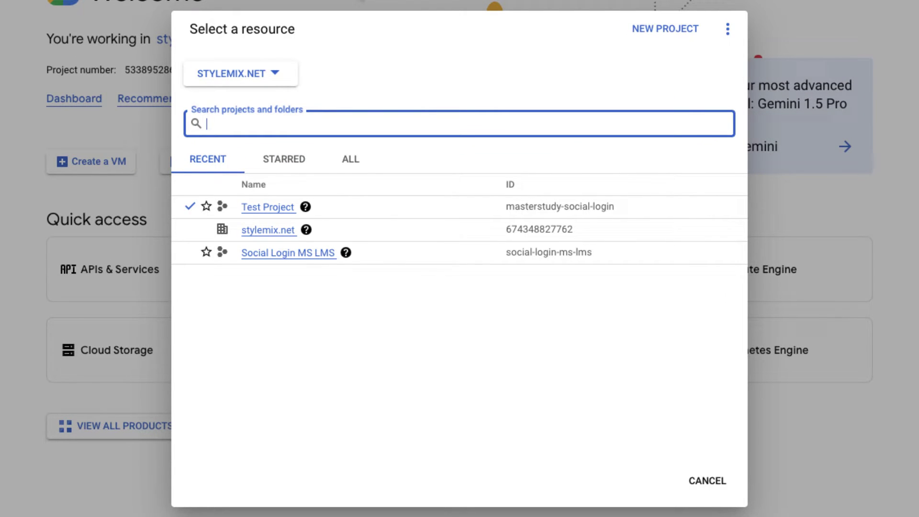
pyautogui.click(634, 34)
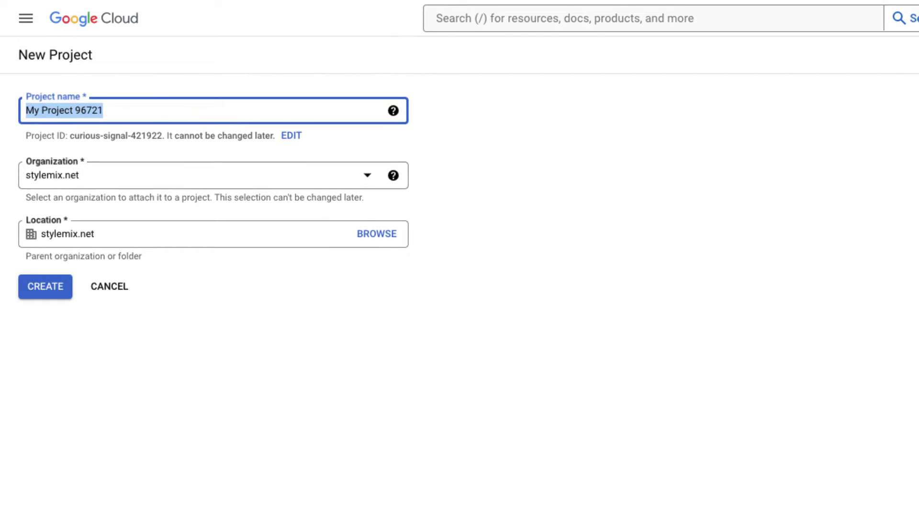
pyautogui.press('BackSpace')
pyautogui.write('CCB G')
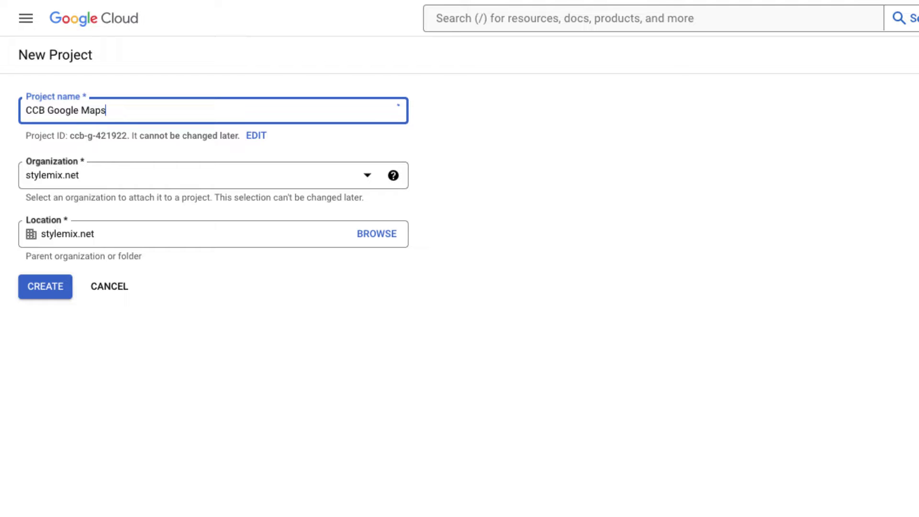
pyautogui.write('oogle Maps')
pyautogui.click(50, 290)
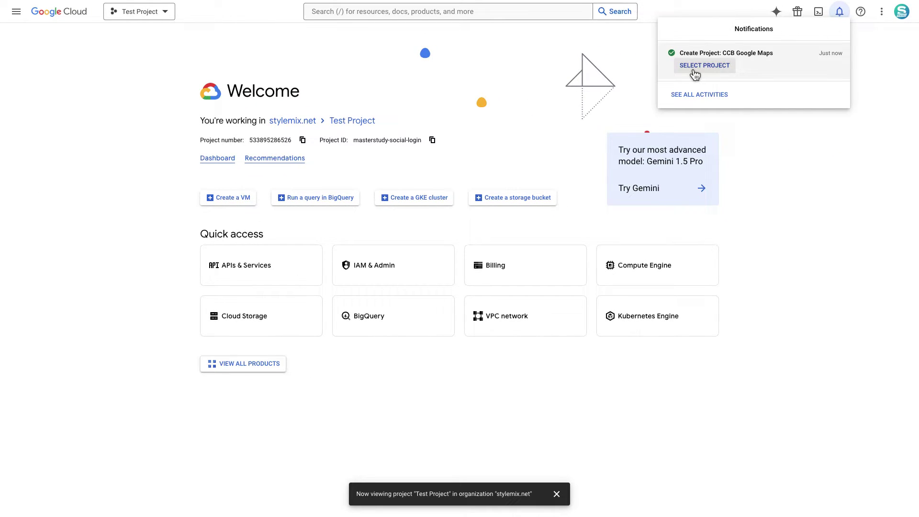
# Step: Switch to the CCB Google Maps project and go to its Billing page
pyautogui.click(696, 67)
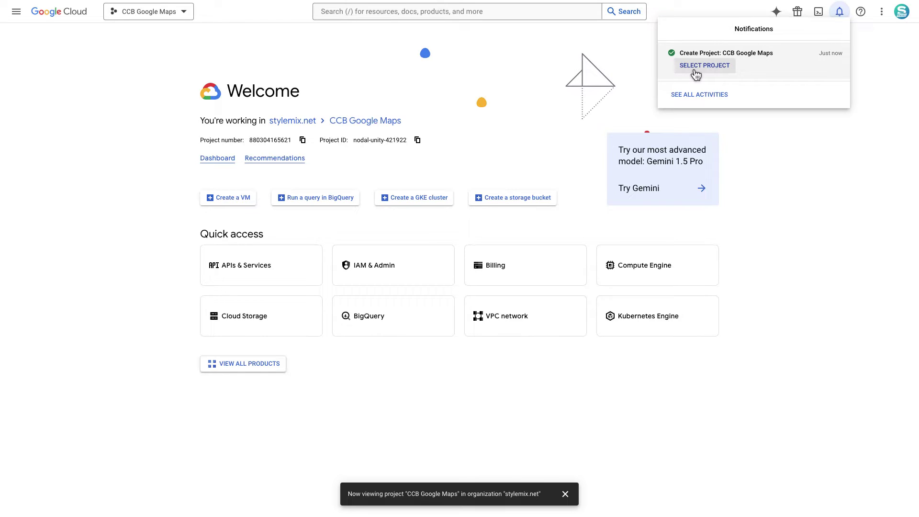
pyautogui.click(585, 108)
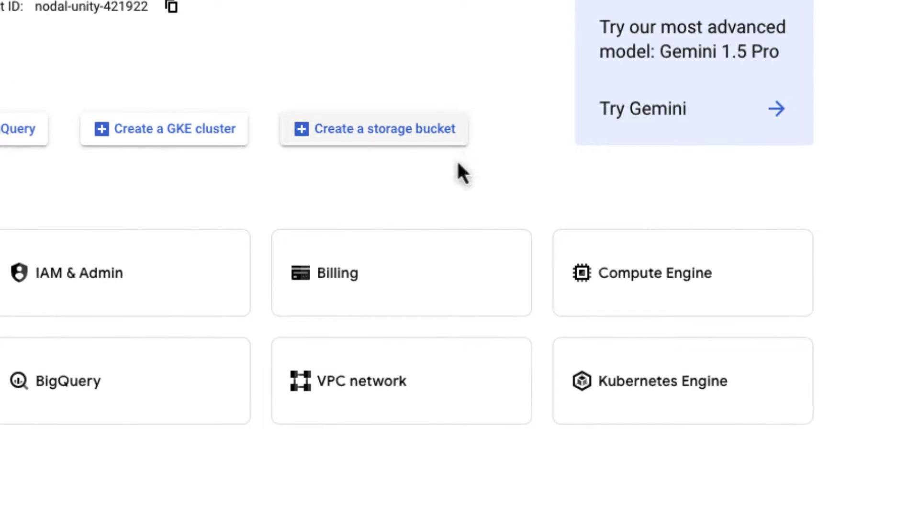
pyautogui.click(388, 304)
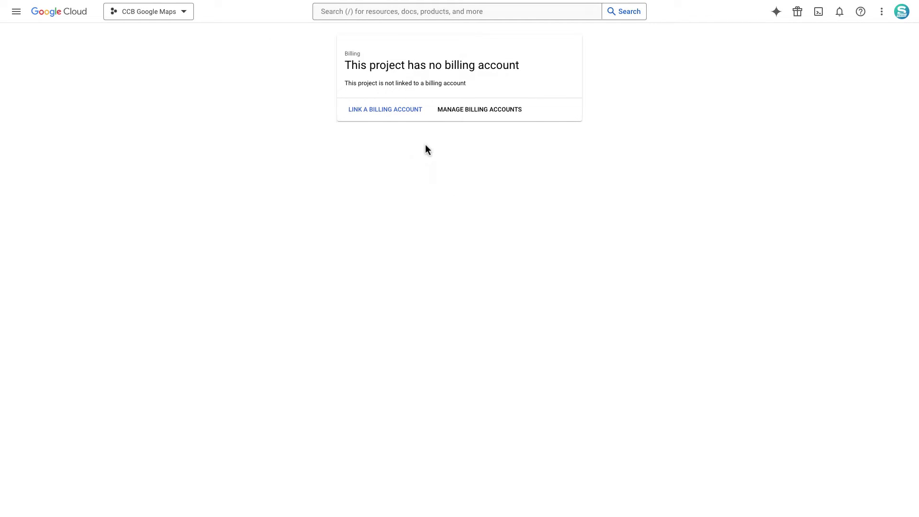
# Step: Create and link 'My Billing Account', accepting the terms and starting the free trial
pyautogui.click(404, 108)
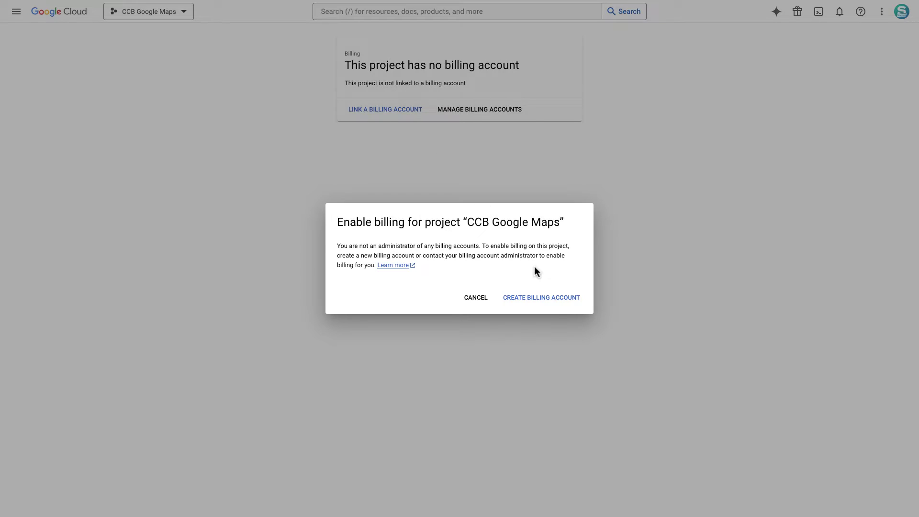
pyautogui.click(556, 299)
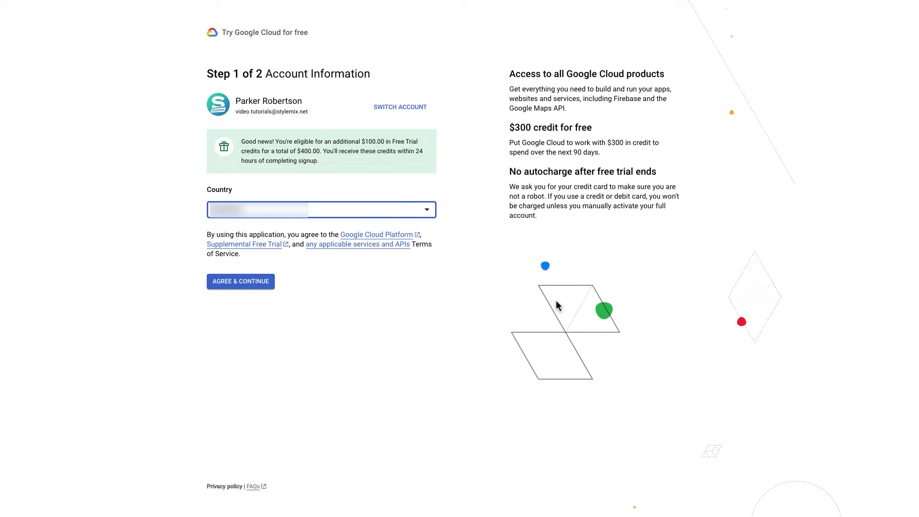
pyautogui.click(240, 283)
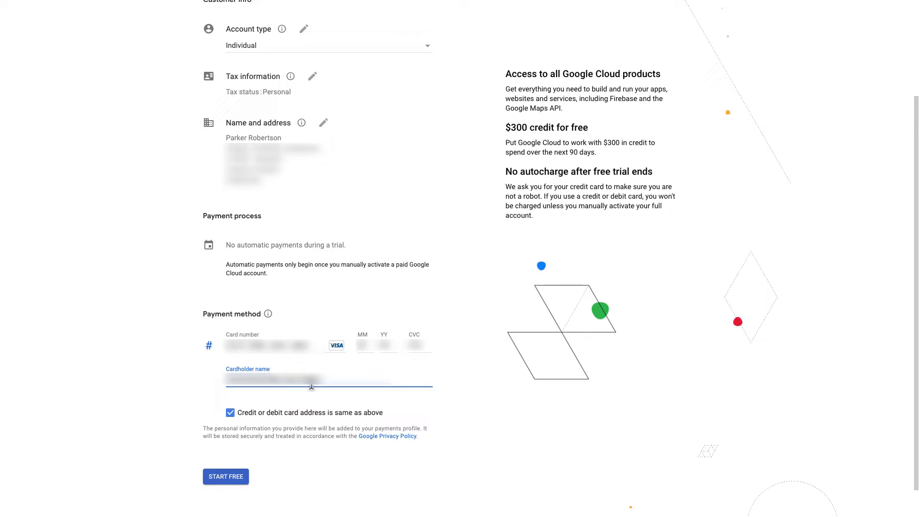
pyautogui.click(236, 481)
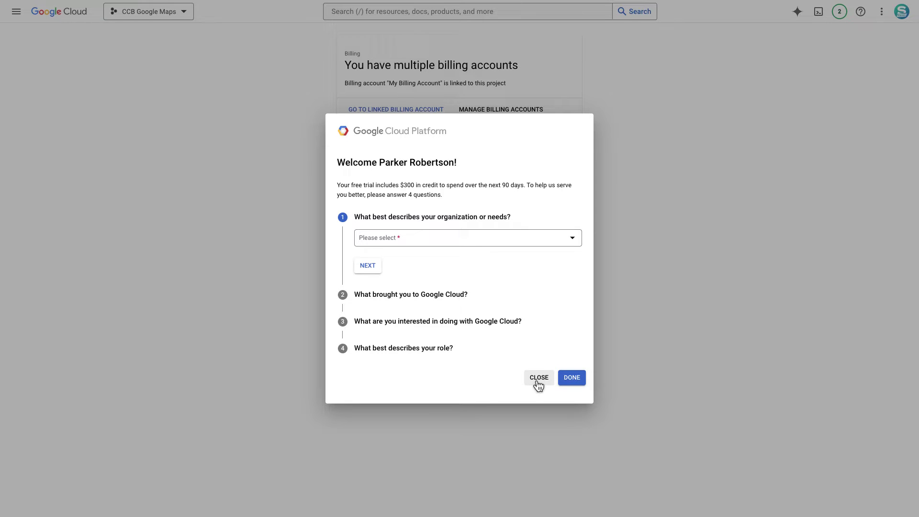
pyautogui.click(539, 381)
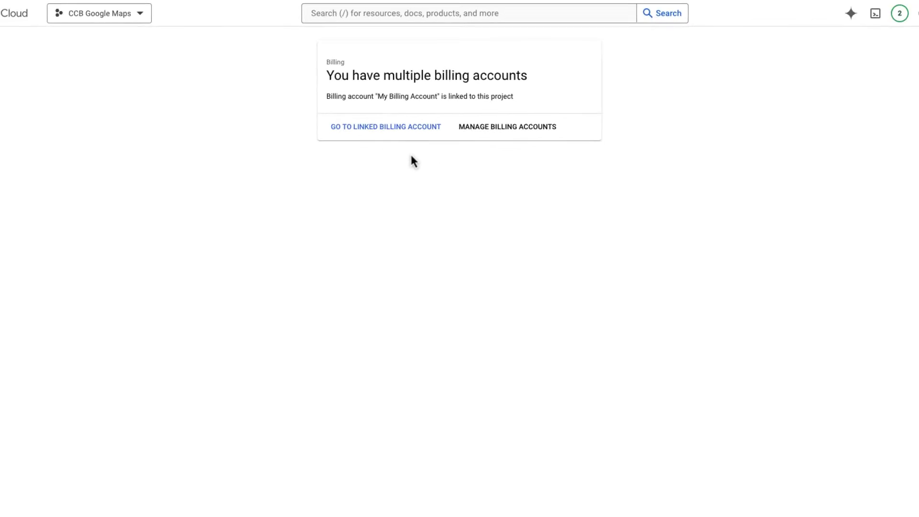
# Step: Find Google Maps Platform via console search and copy its generated API key
pyautogui.click(14, 20)
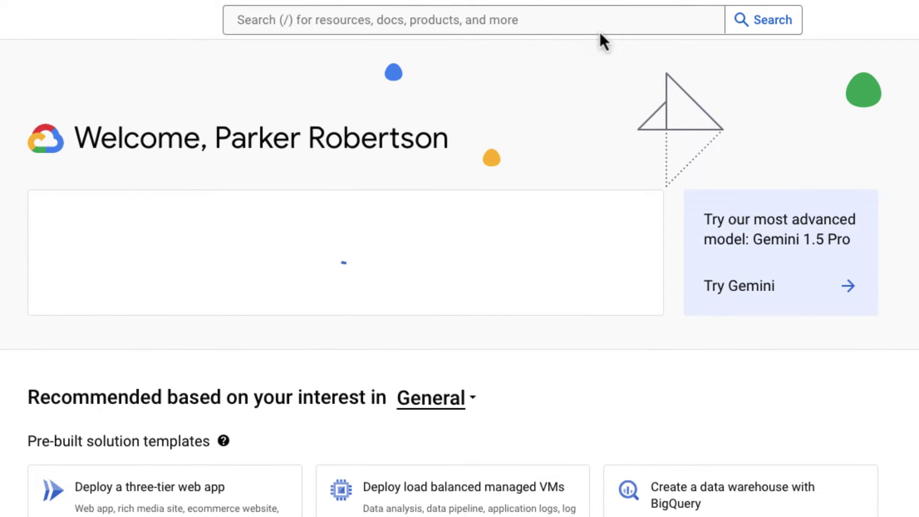
pyautogui.click(599, 21)
pyautogui.write('Google Maps')
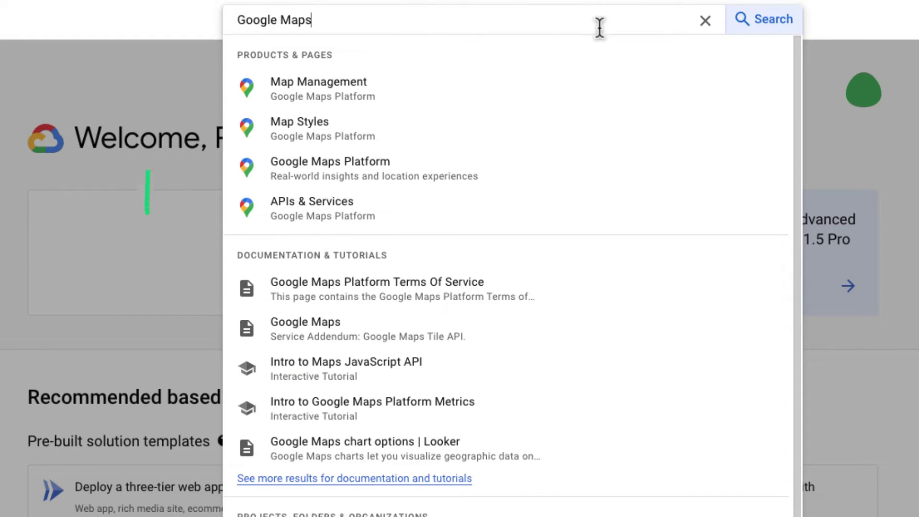
pyautogui.click(404, 179)
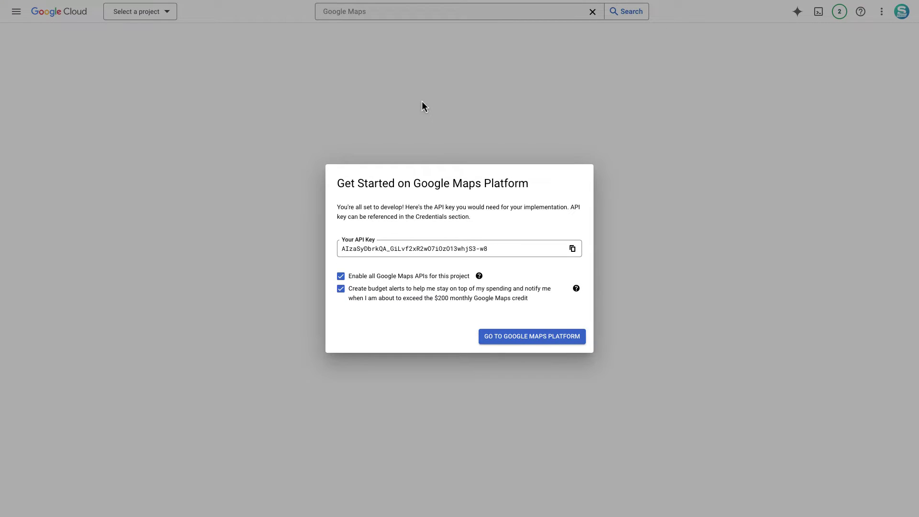
pyautogui.click(572, 248)
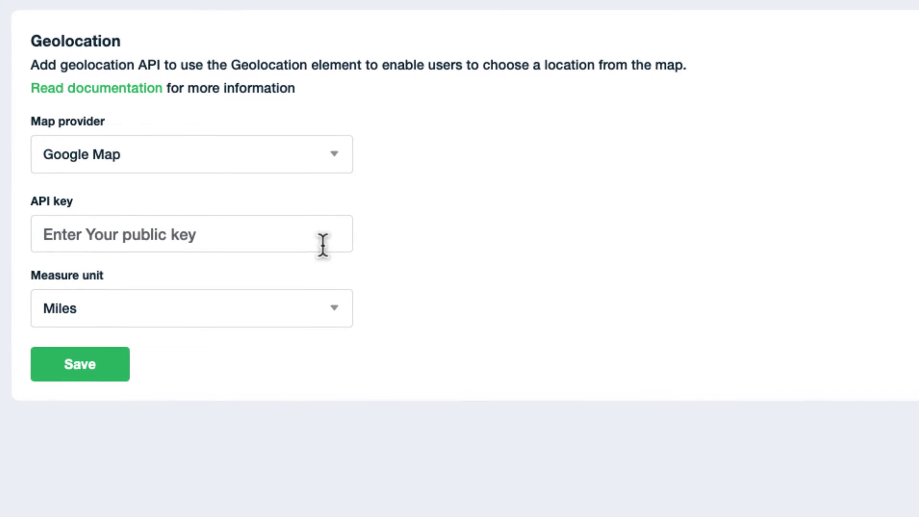
# Step: Paste the API key into the Geolocation settings, choose Kilometers as measure unit, and save
pyautogui.click(323, 245)
pyautogui.press('super+v')
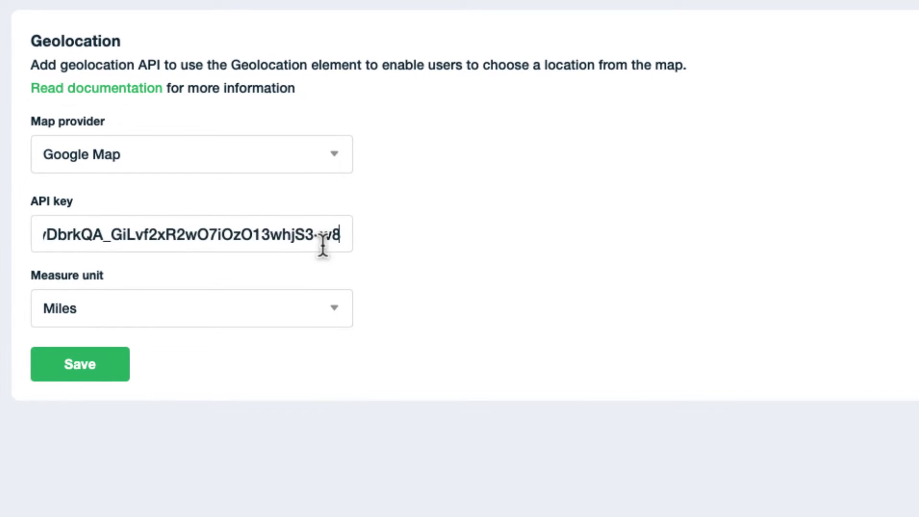
pyautogui.click(317, 309)
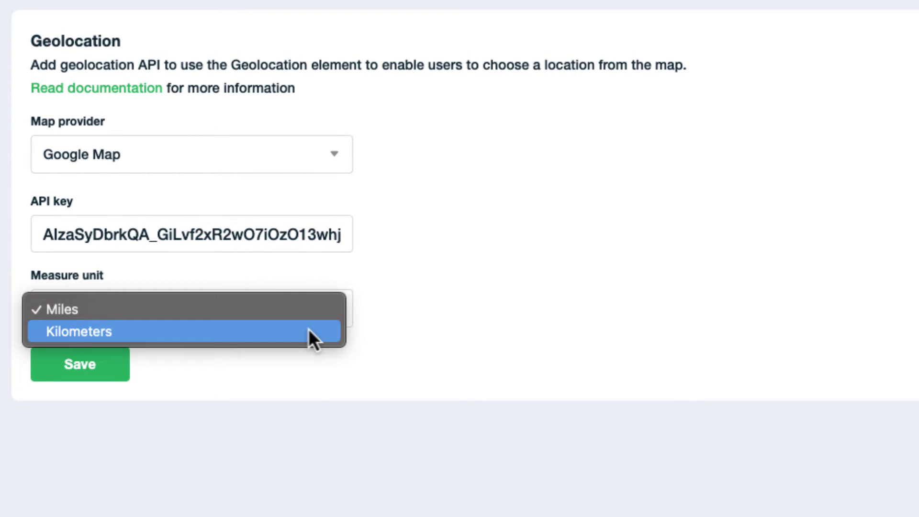
pyautogui.click(308, 341)
pyautogui.click(124, 376)
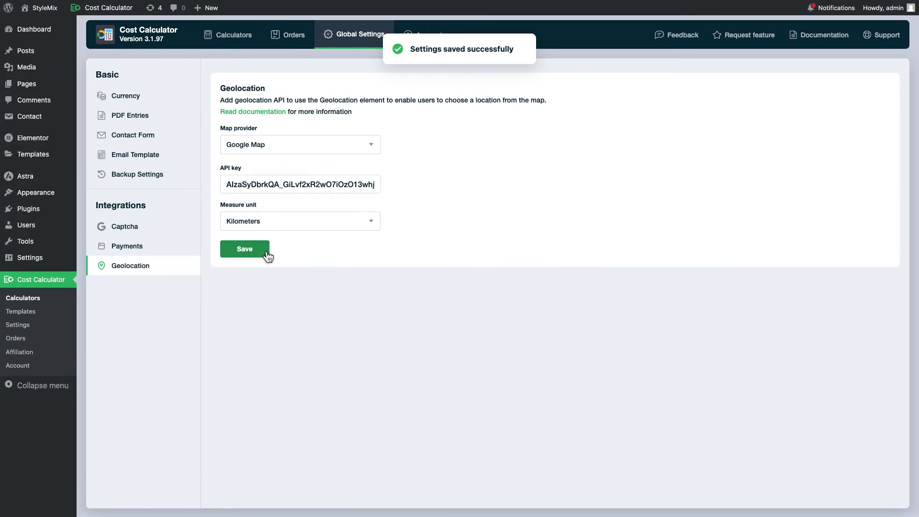
# Step: Continue into Google Maps Platform and choose Maybe later for restricting the API key
pyautogui.hotkey('ctrl', 'Tab')
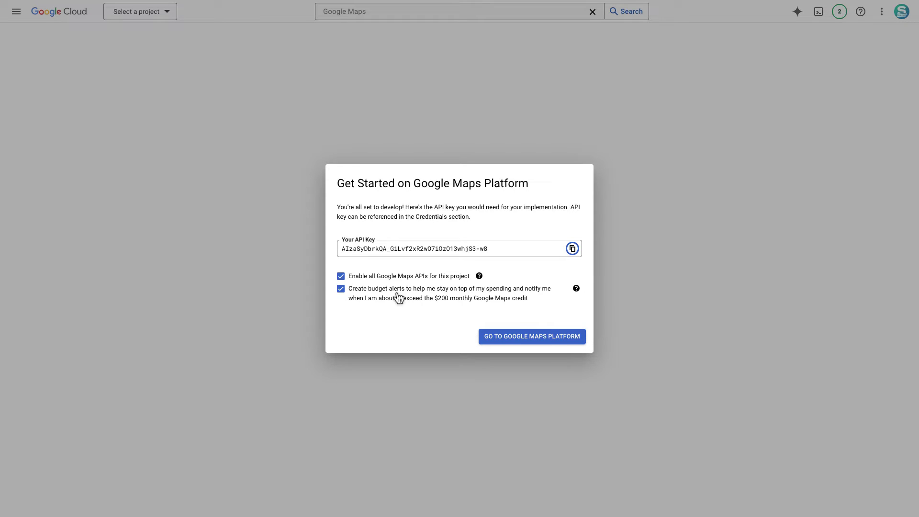
pyautogui.click(537, 341)
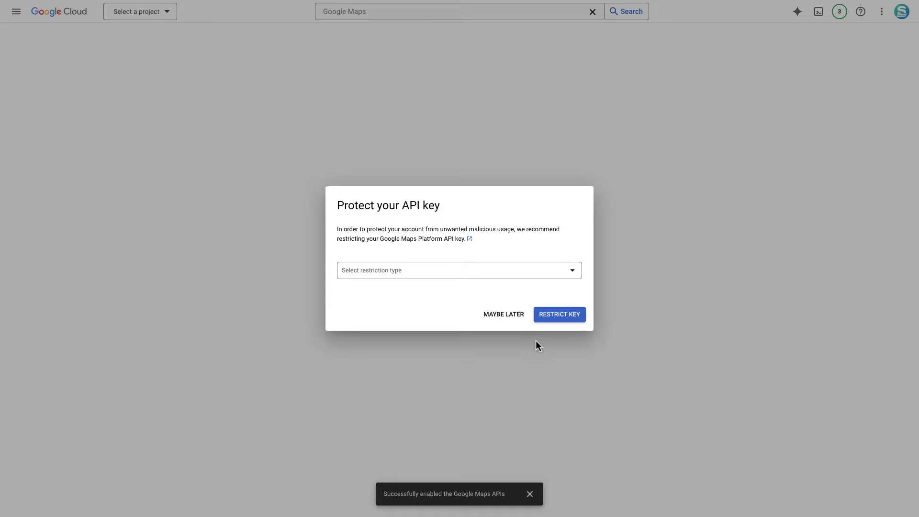
pyautogui.click(487, 276)
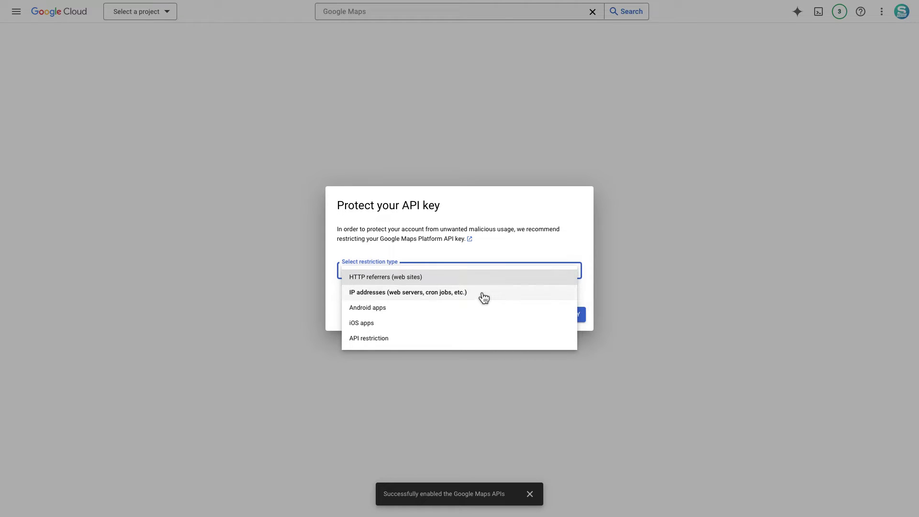
pyautogui.click(529, 253)
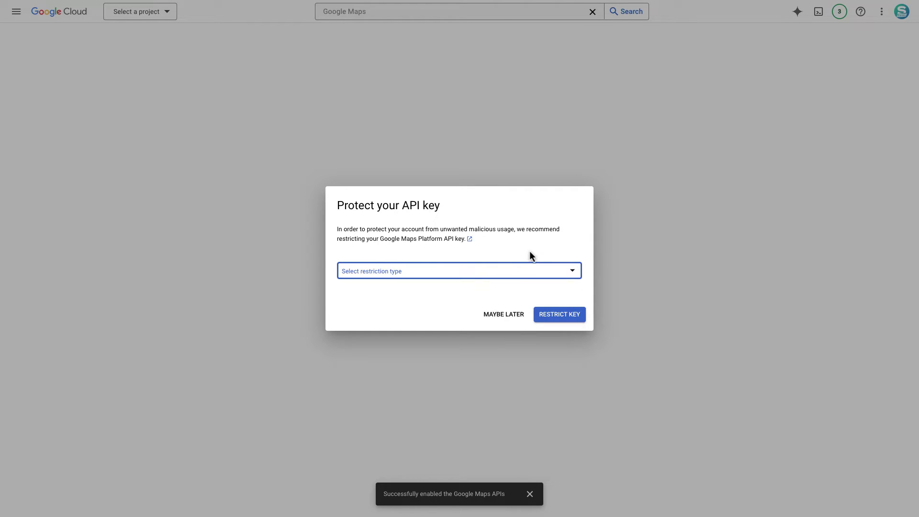
pyautogui.click(509, 314)
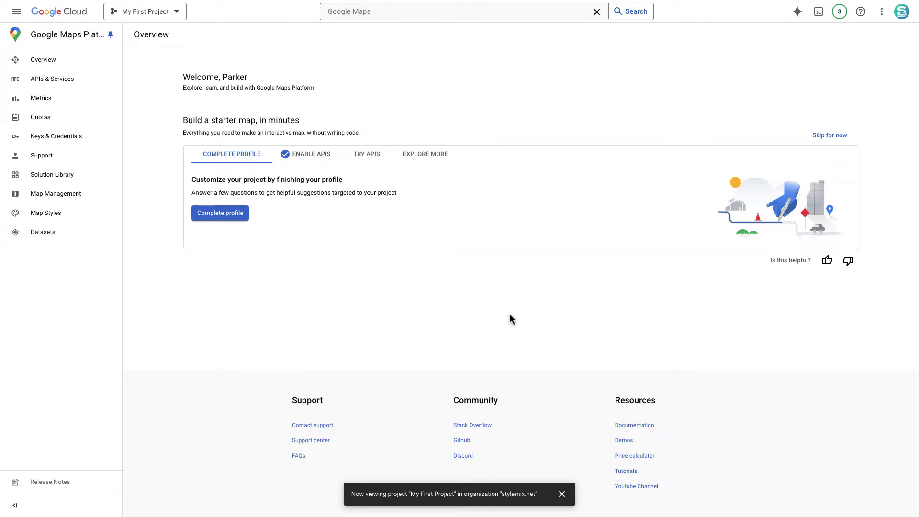
pyautogui.click(561, 493)
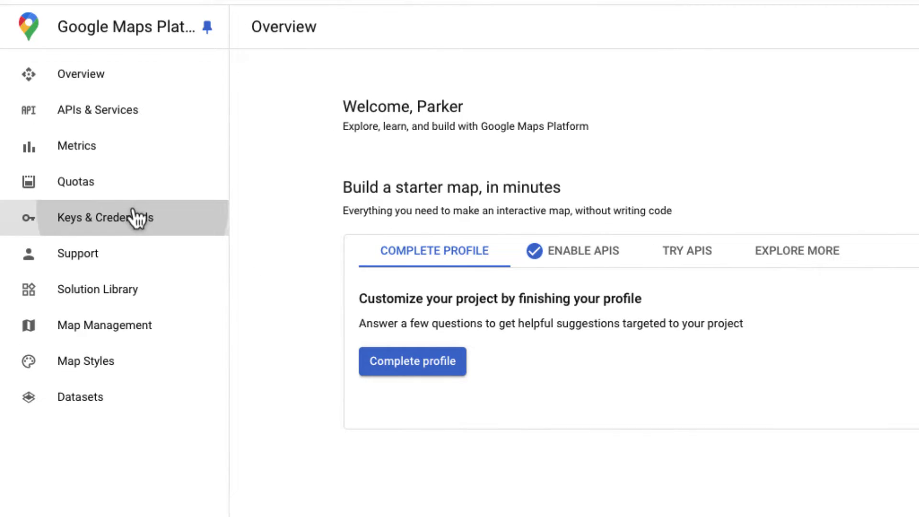
# Step: Check the key under Keys & Credentials, then enable the Maps JavaScript API
pyautogui.click(137, 218)
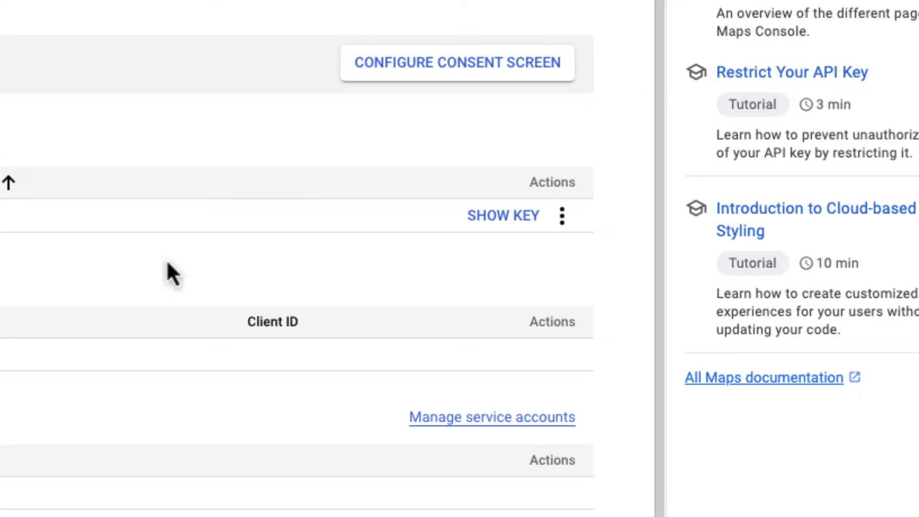
pyautogui.click(504, 223)
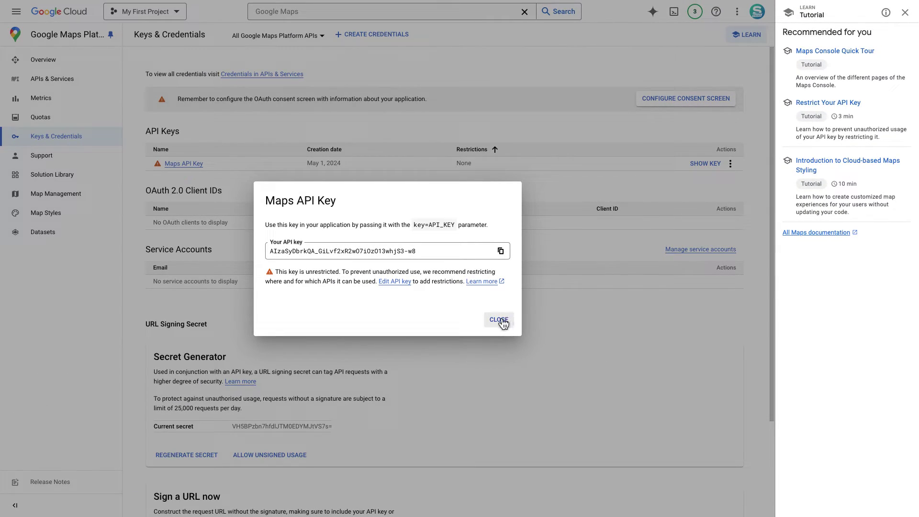
pyautogui.click(501, 320)
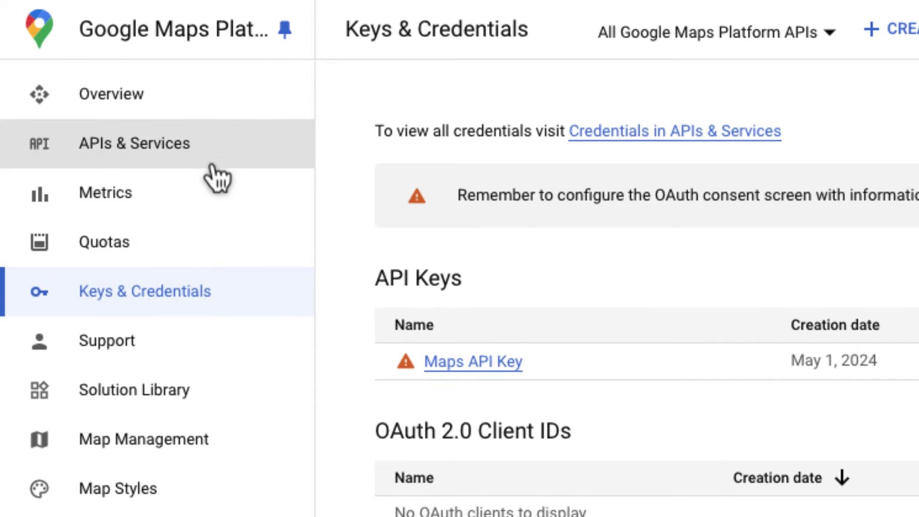
pyautogui.click(199, 159)
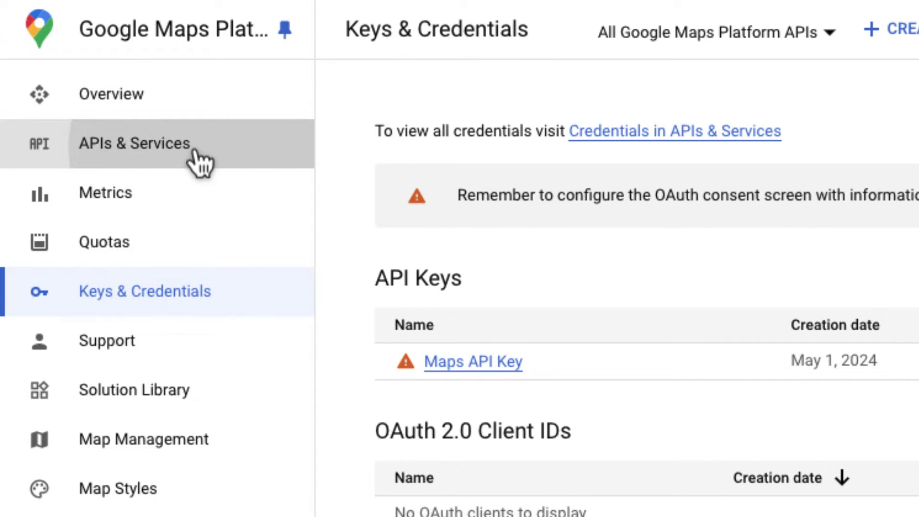
pyautogui.click(697, 230)
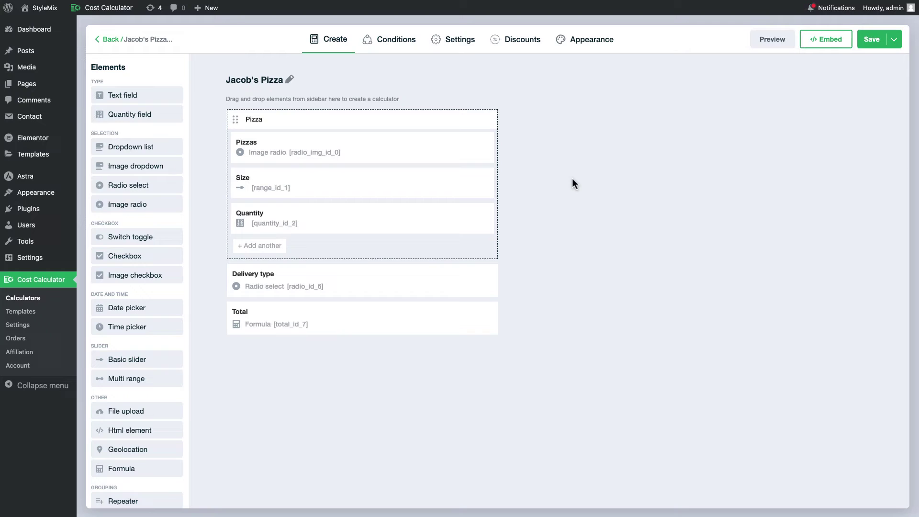
# Step: In the desktop preview, order 2 Pepperoni pizzas at 50 cm
pyautogui.click(787, 48)
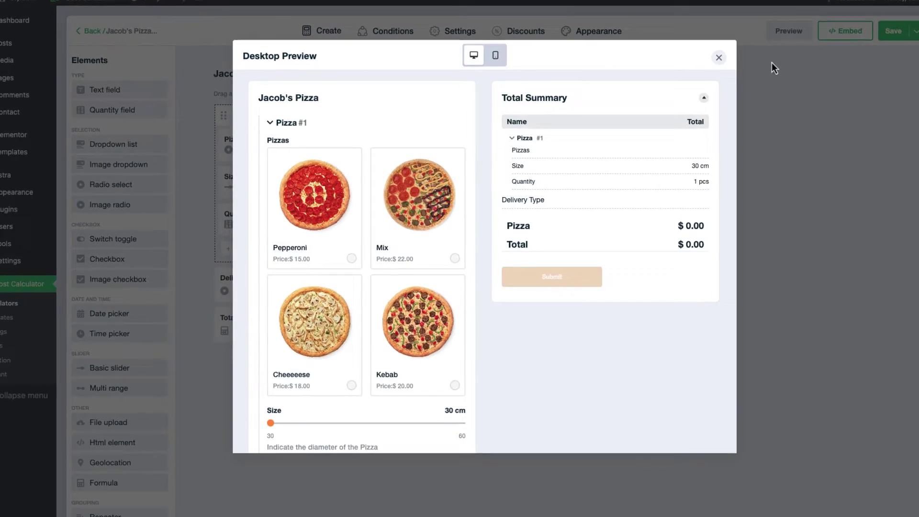
pyautogui.click(332, 244)
pyautogui.scroll(-3, 336, 242)
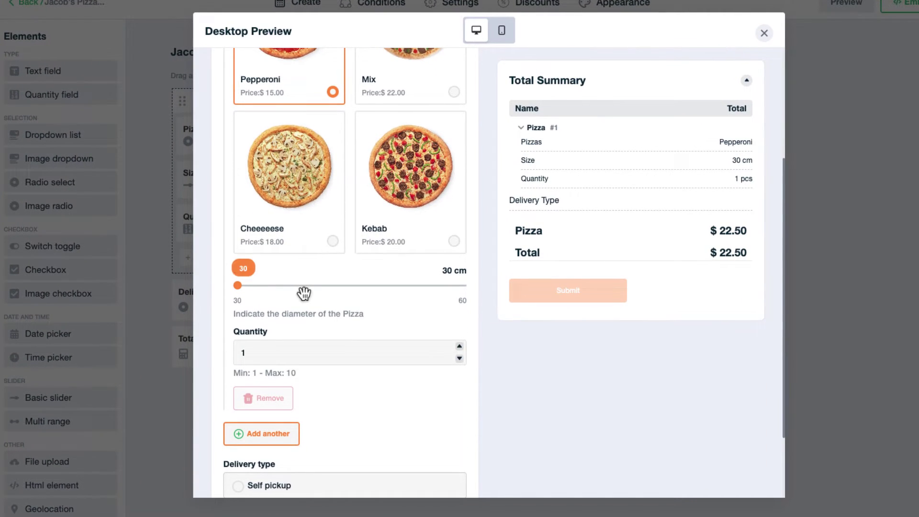
pyautogui.moveTo(238, 286); pyautogui.dragTo(388, 286)
pyautogui.scroll(-2, 393, 292)
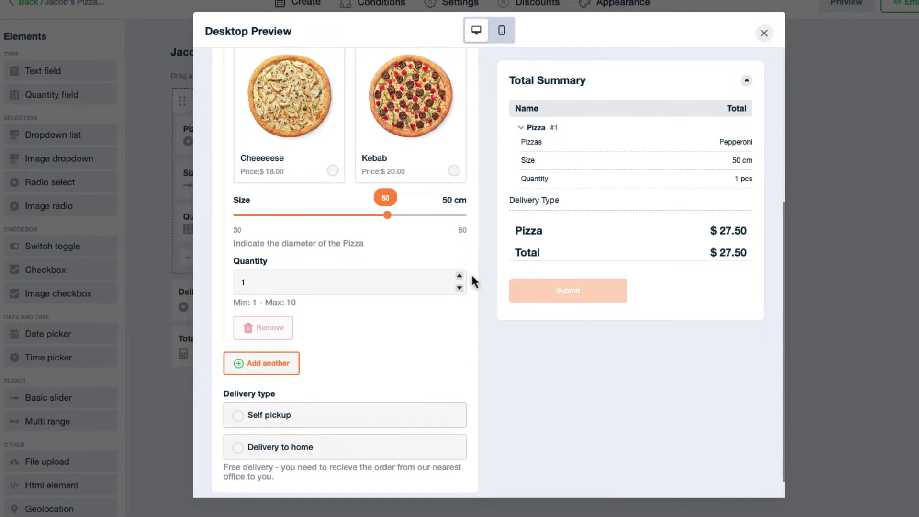
pyautogui.click(459, 276)
# Step: Add a second pizza: 3 Kebab pizzas at 60 cm
pyautogui.click(283, 364)
pyautogui.scroll(-5, 355, 332)
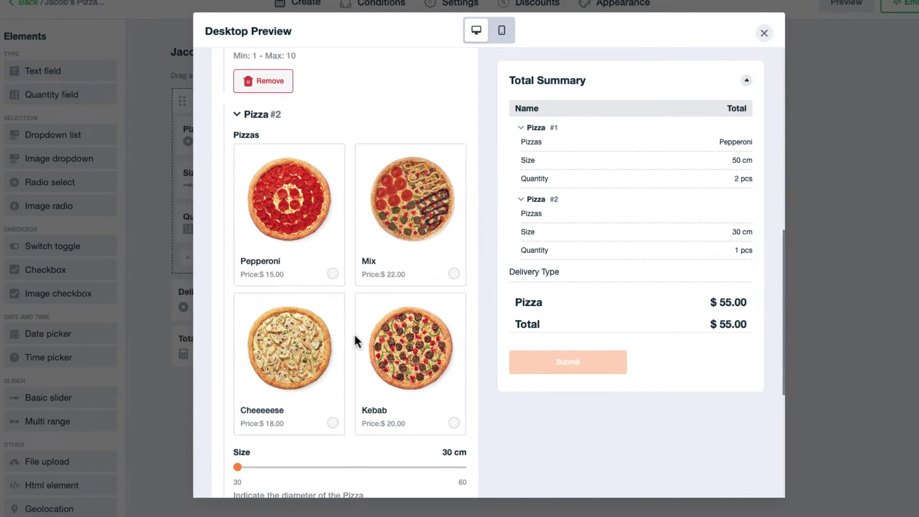
pyautogui.click(388, 323)
pyautogui.scroll(-3, 363, 311)
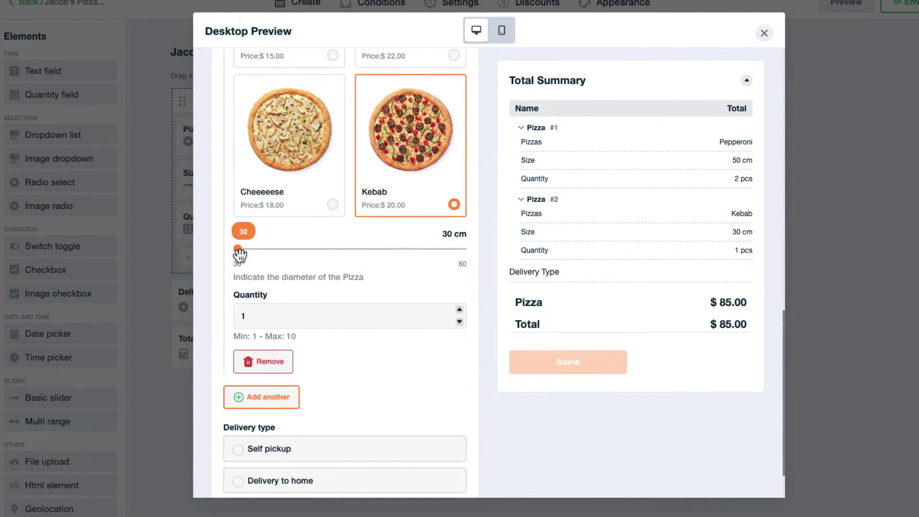
pyautogui.moveTo(240, 255); pyautogui.dragTo(484, 260)
pyautogui.click(460, 311)
pyautogui.click(460, 311)
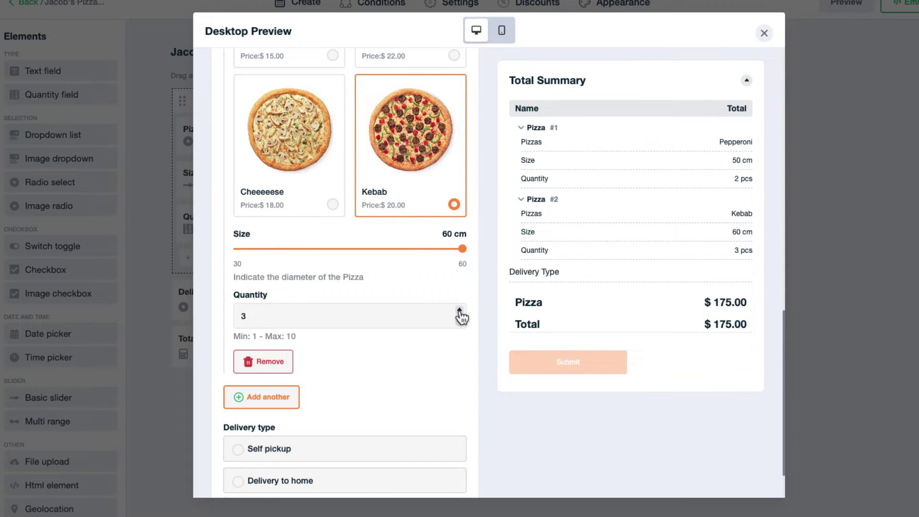
# Step: Toggle Delivery type between Self pickup and Delivery to home, ending on Self pickup, and close the preview
pyautogui.scroll(-1, 402, 307)
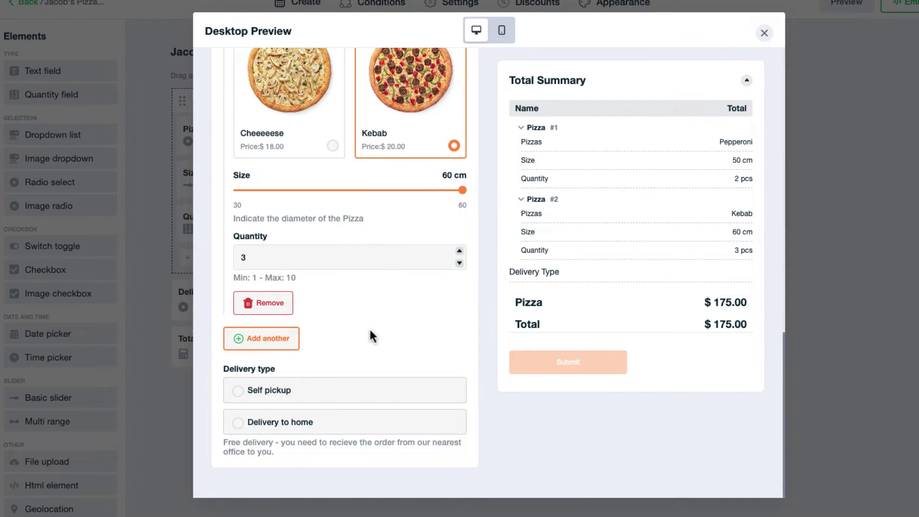
pyautogui.click(363, 398)
pyautogui.click(364, 427)
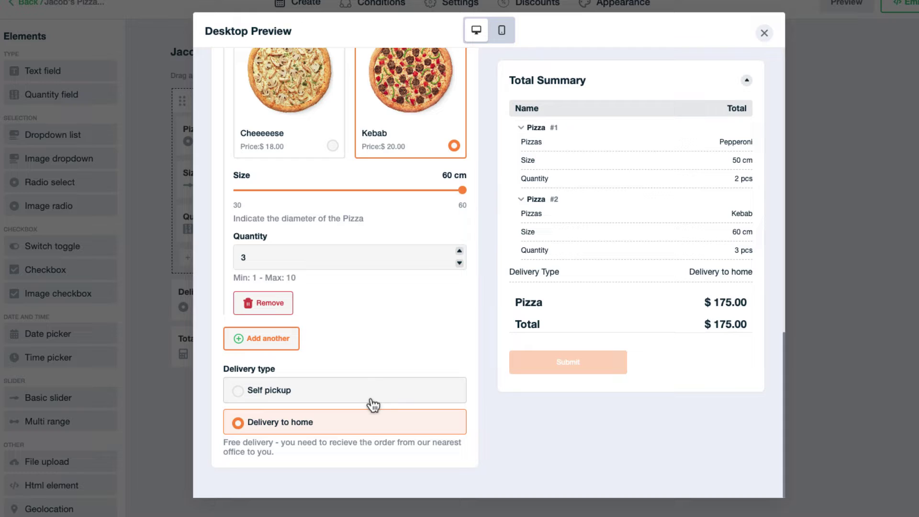
pyautogui.click(381, 390)
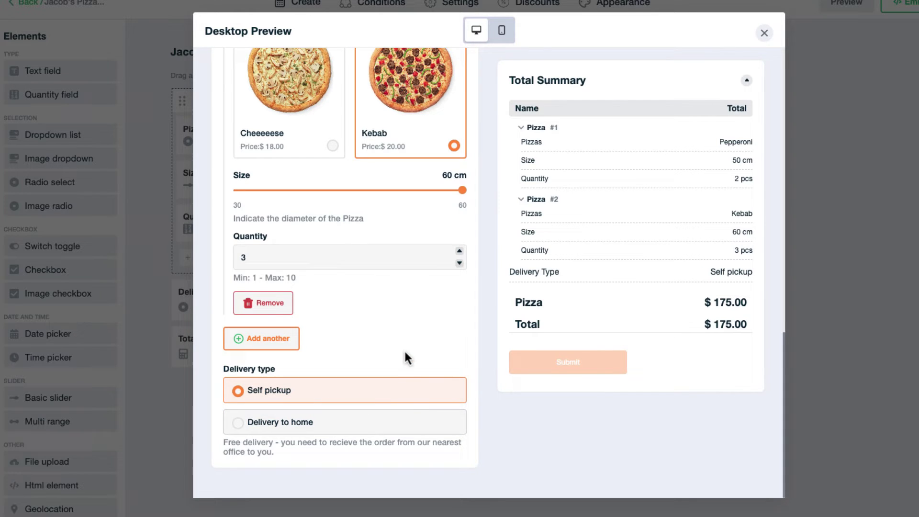
pyautogui.scroll(5, 404, 352)
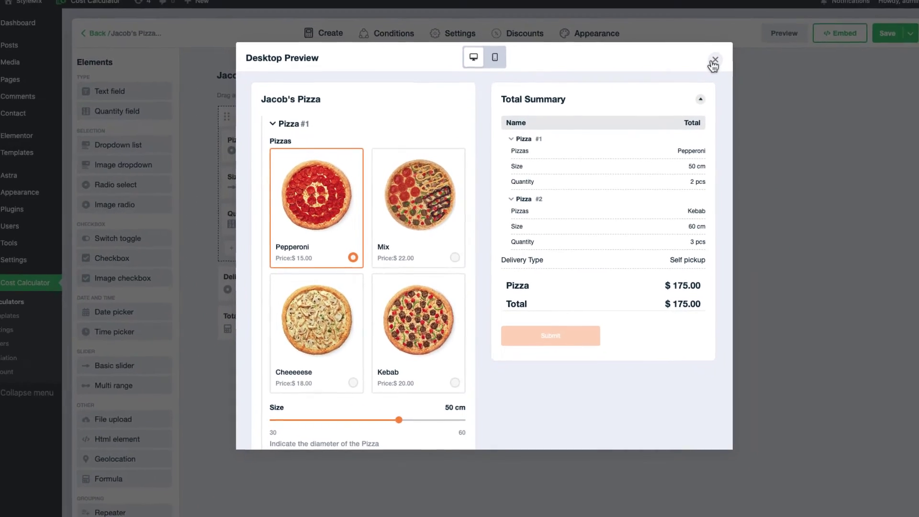
pyautogui.click(714, 60)
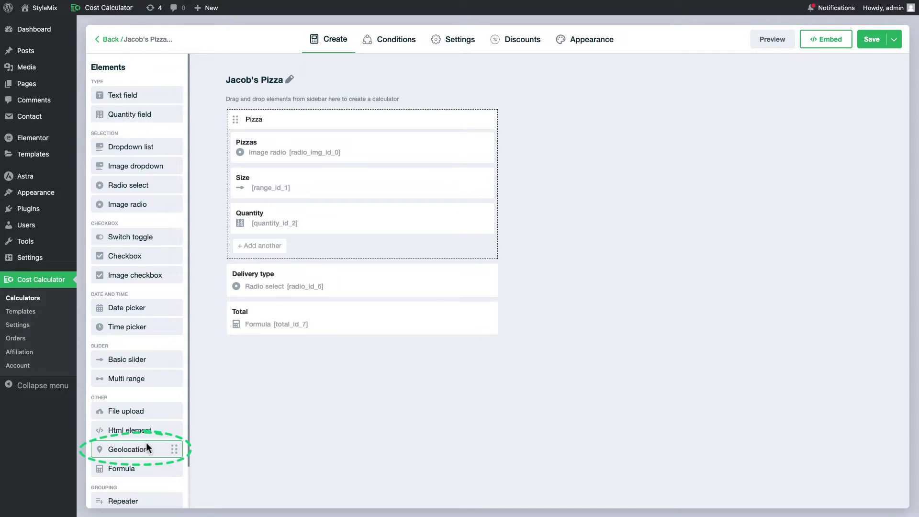
# Step: Add a Geolocation field named 'Delivery Location' below Delivery type and save a map location
pyautogui.moveTo(147, 447); pyautogui.dragTo(301, 309)
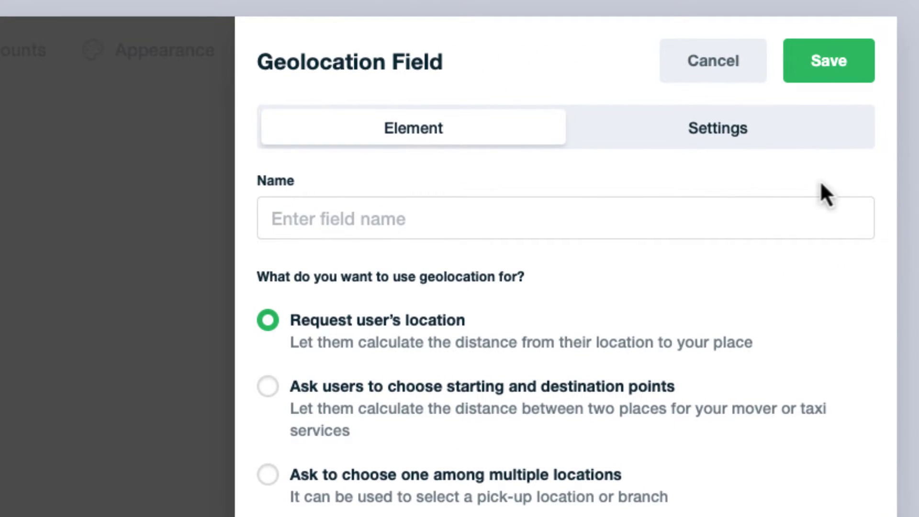
pyautogui.click(779, 203)
pyautogui.write('Delivery Location')
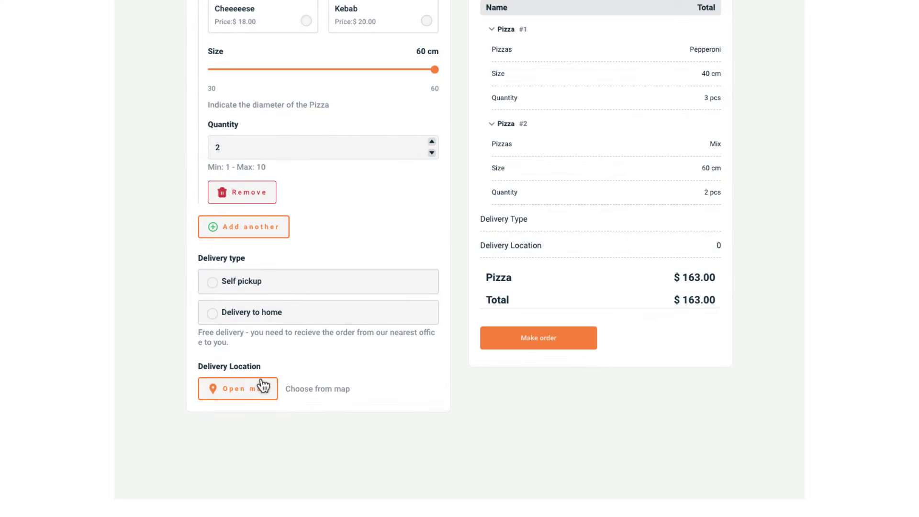
pyautogui.click(263, 384)
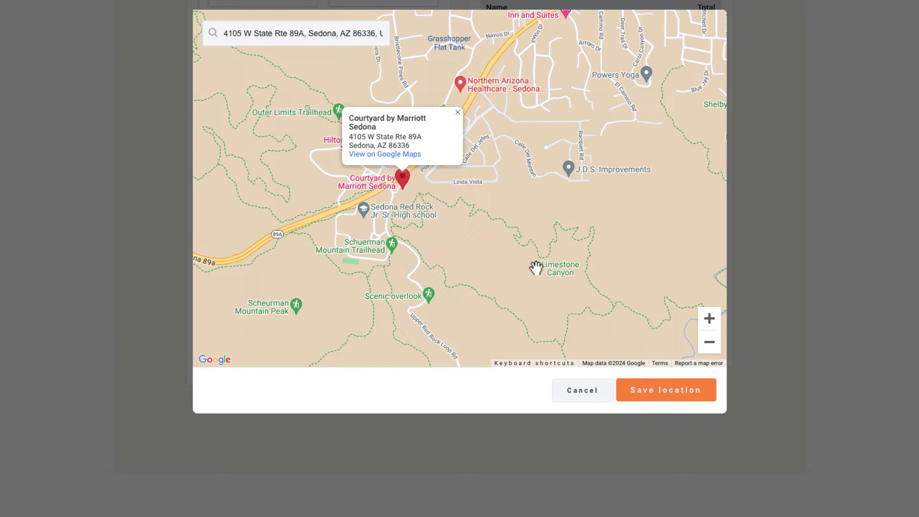
pyautogui.click(672, 397)
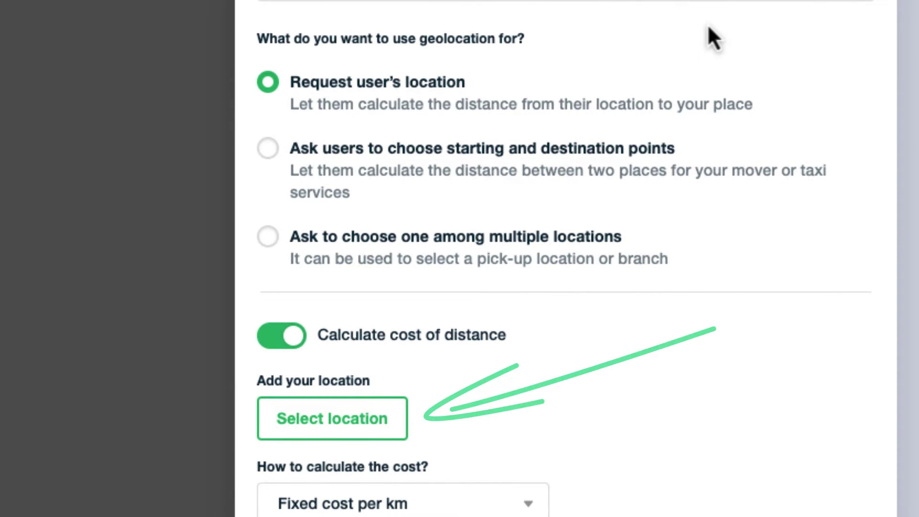
# Step: Use starting and destination points and save a Plender St to Pratt St route
pyautogui.click(552, 148)
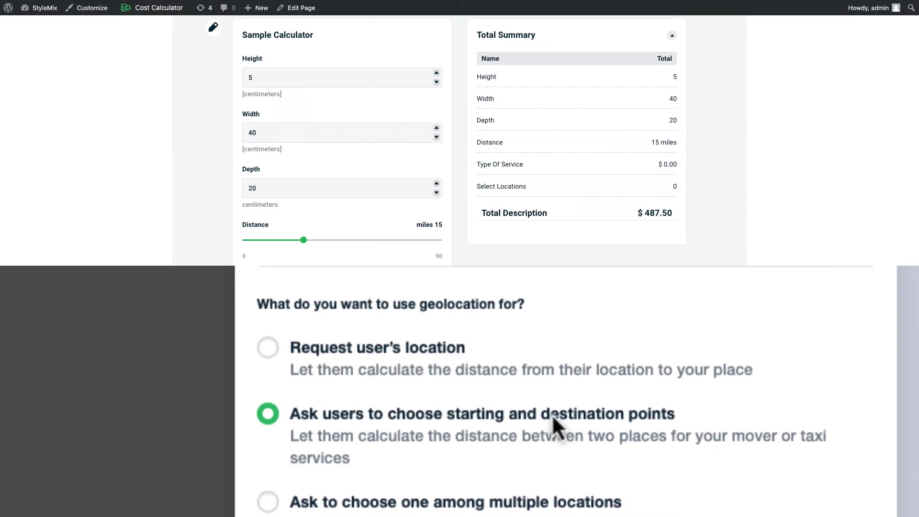
pyautogui.click(316, 345)
pyautogui.scroll(10, 484, 243)
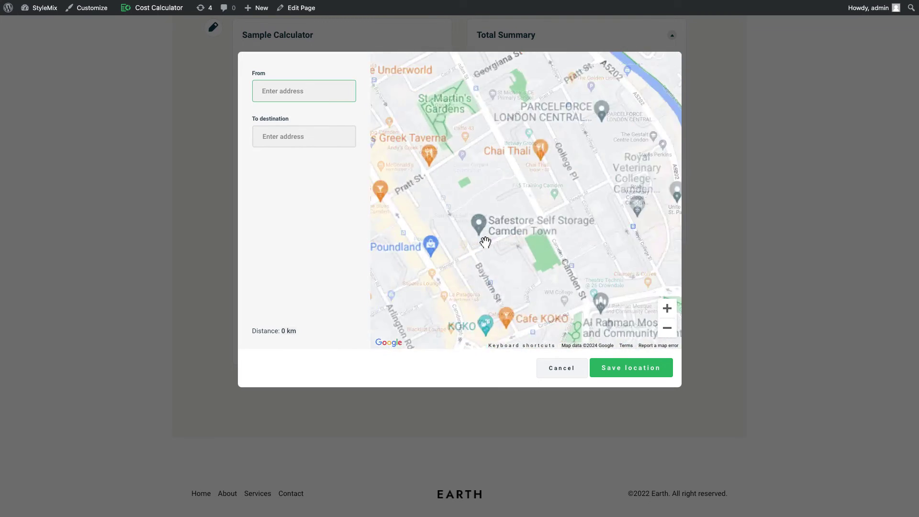
pyautogui.click(476, 251)
pyautogui.click(310, 137)
pyautogui.click(615, 115)
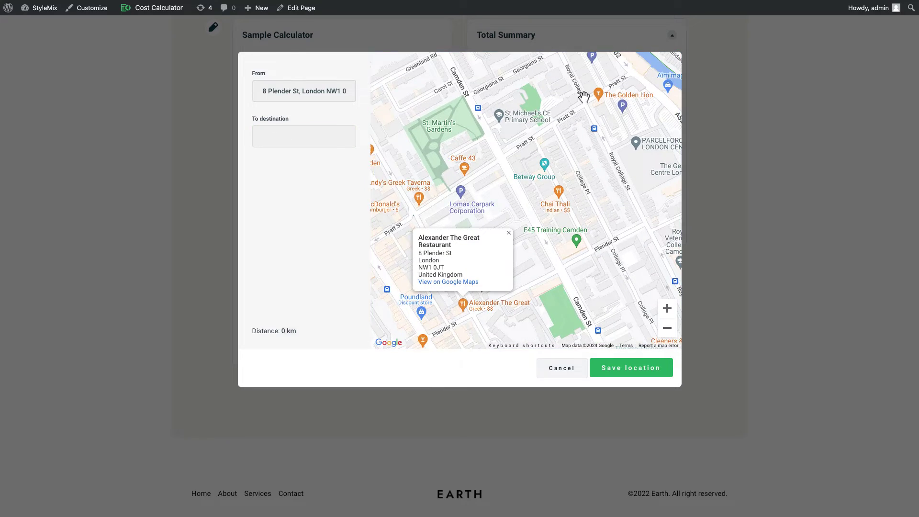
pyautogui.click(647, 367)
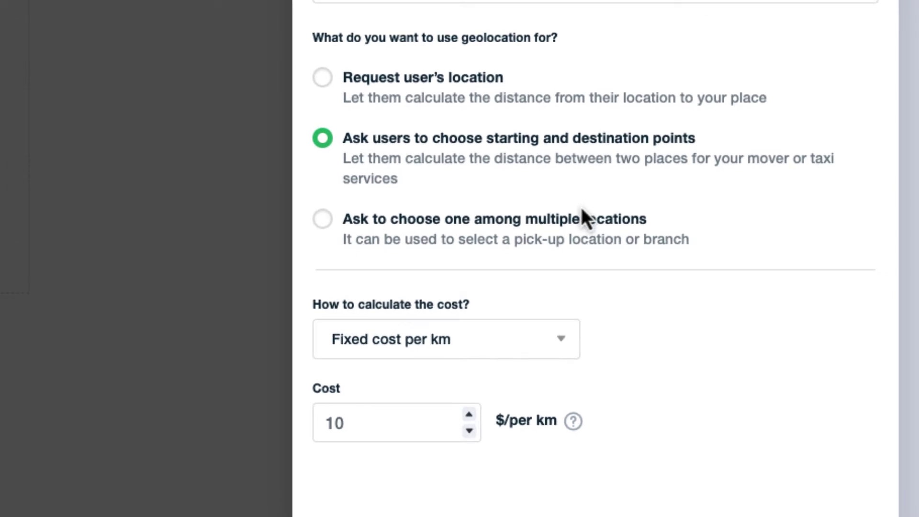
# Step: Switch to choosing among multiple locations and save the 1st branch on the pizza page
pyautogui.click(548, 236)
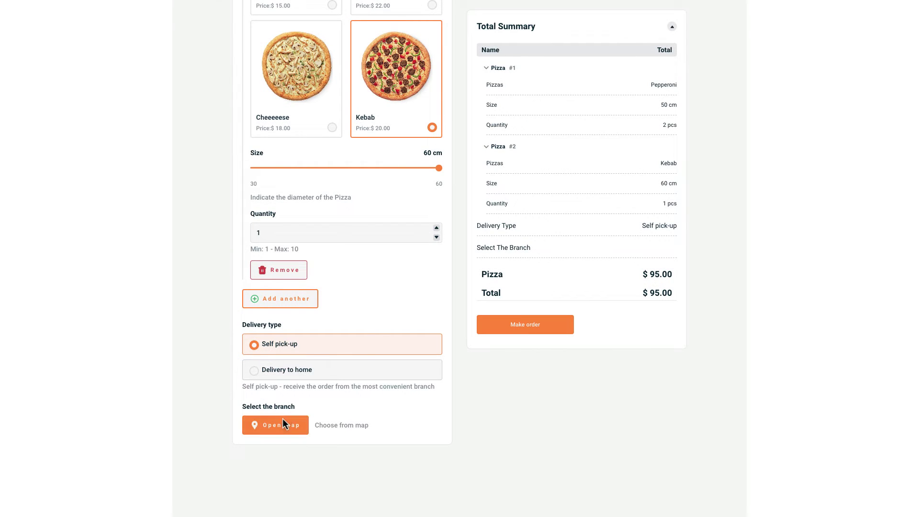
pyautogui.click(283, 423)
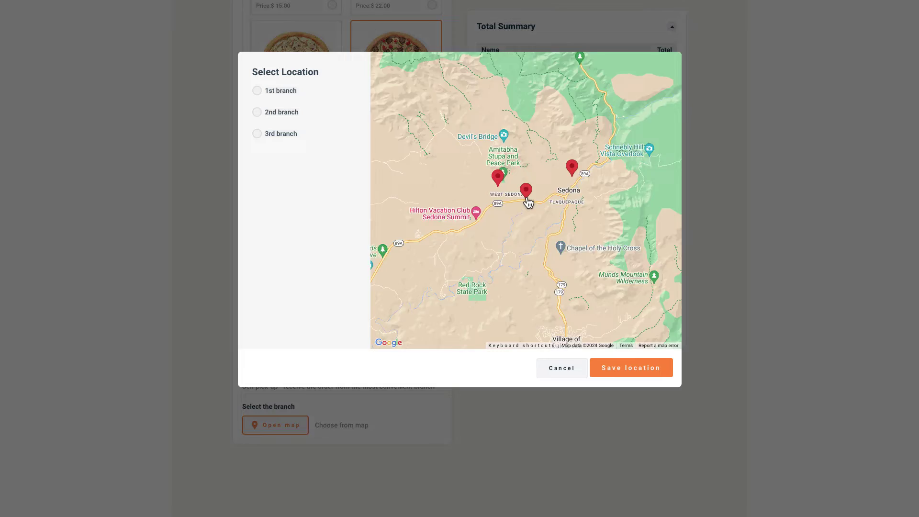
pyautogui.click(288, 118)
pyautogui.click(296, 97)
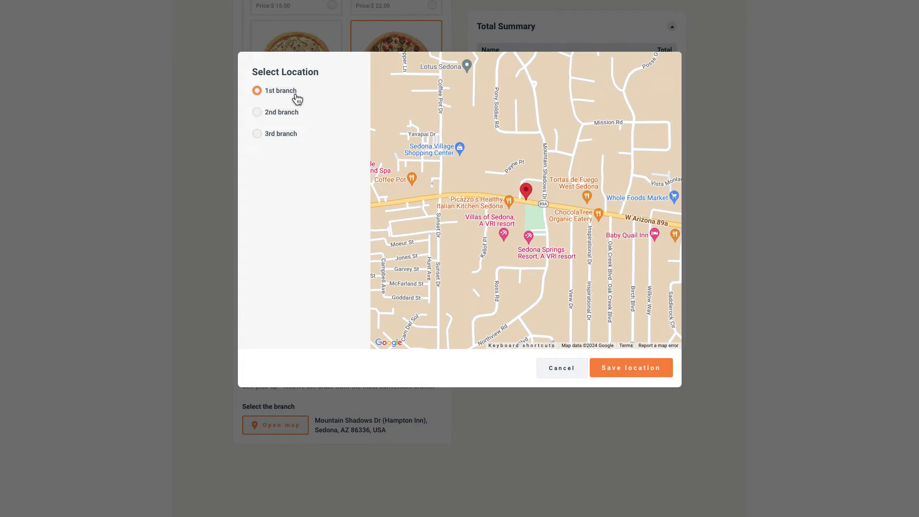
pyautogui.click(627, 368)
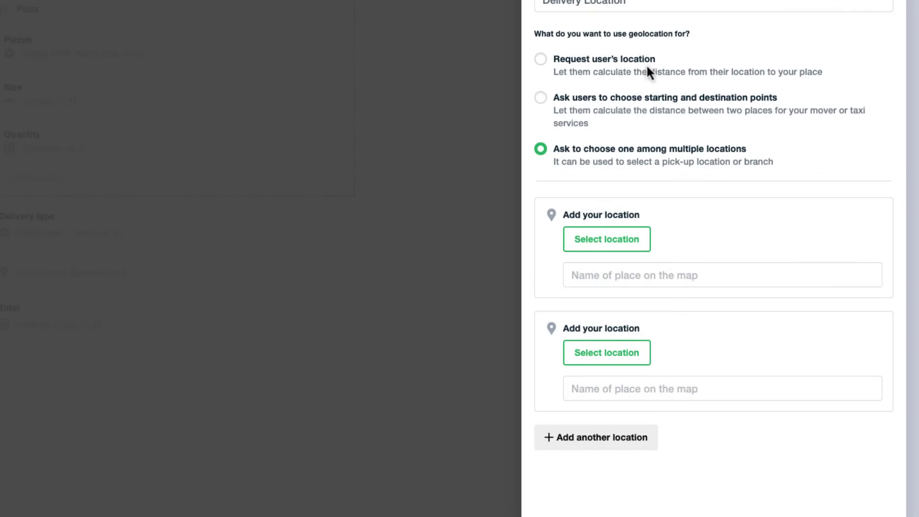
# Step: Switch Delivery Location to request the user's location and pin the store near Whole Foods Market, West Sedona
pyautogui.click(644, 60)
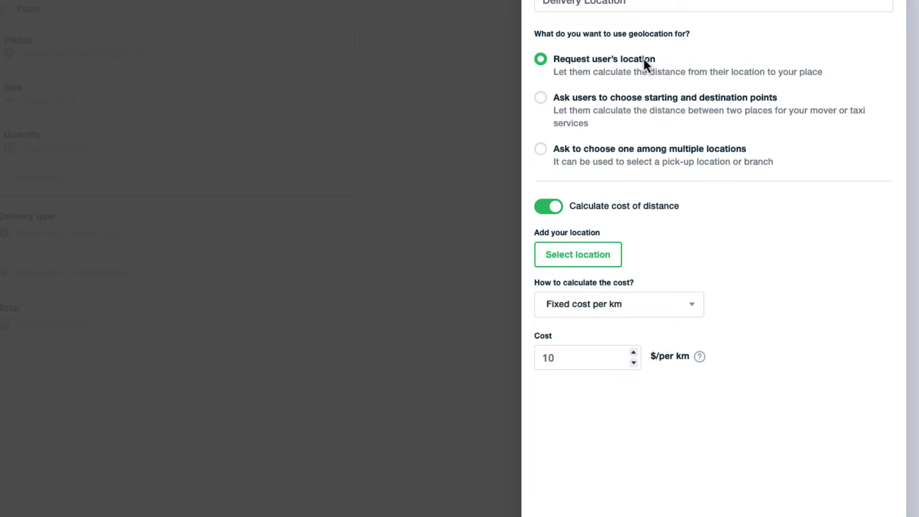
pyautogui.click(556, 211)
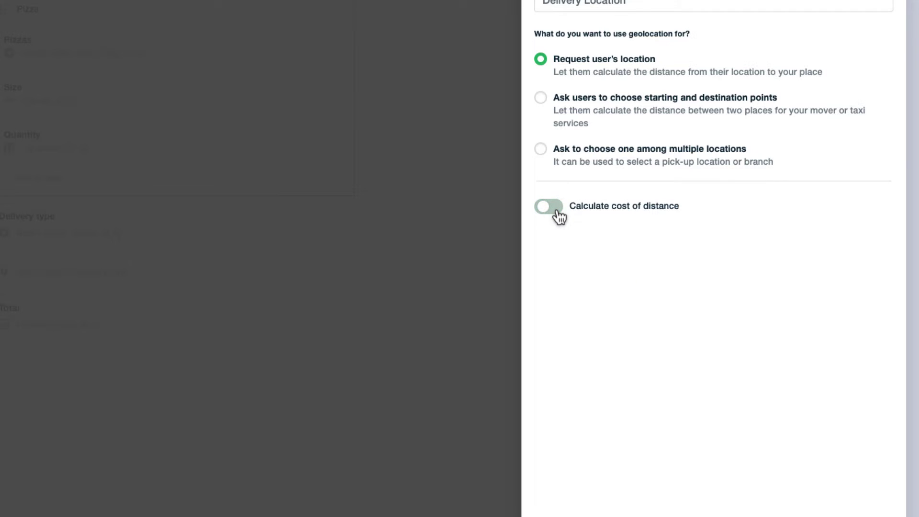
pyautogui.click(557, 211)
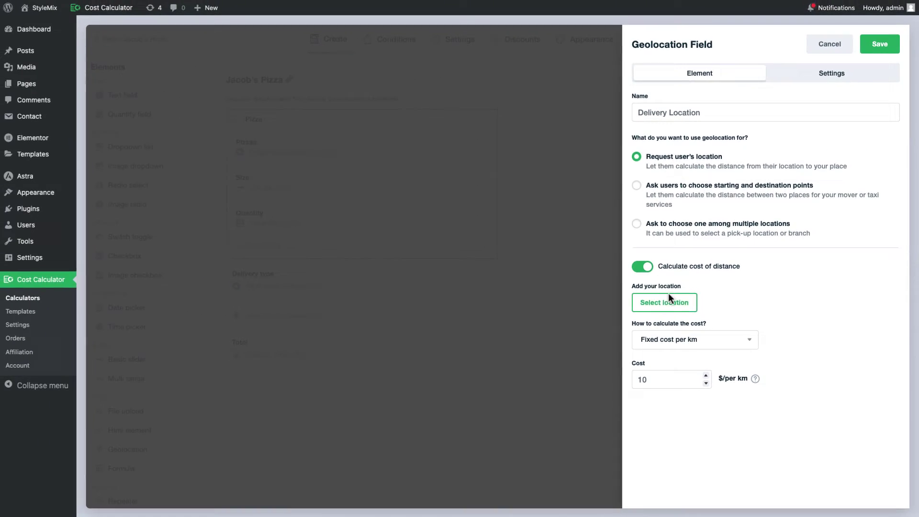
pyautogui.click(623, 272)
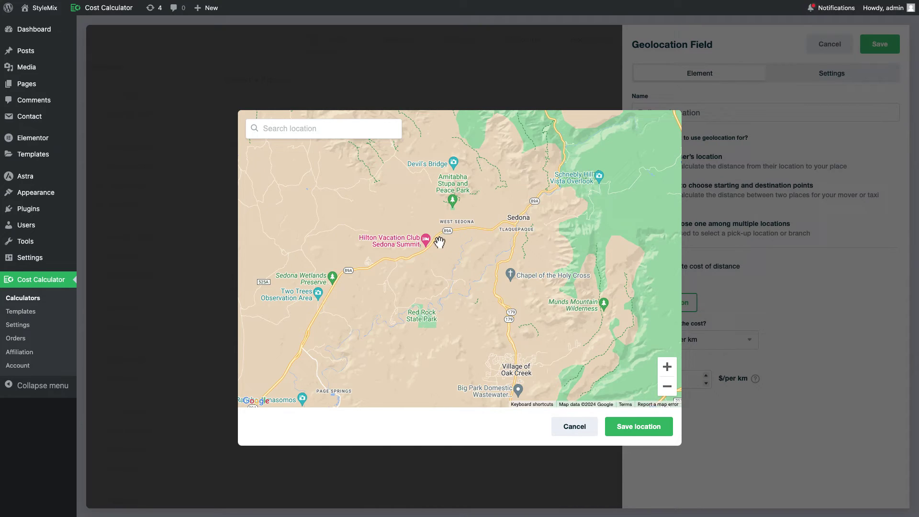
pyautogui.click(667, 367)
pyautogui.click(667, 367)
pyautogui.click(667, 367)
pyautogui.click(668, 367)
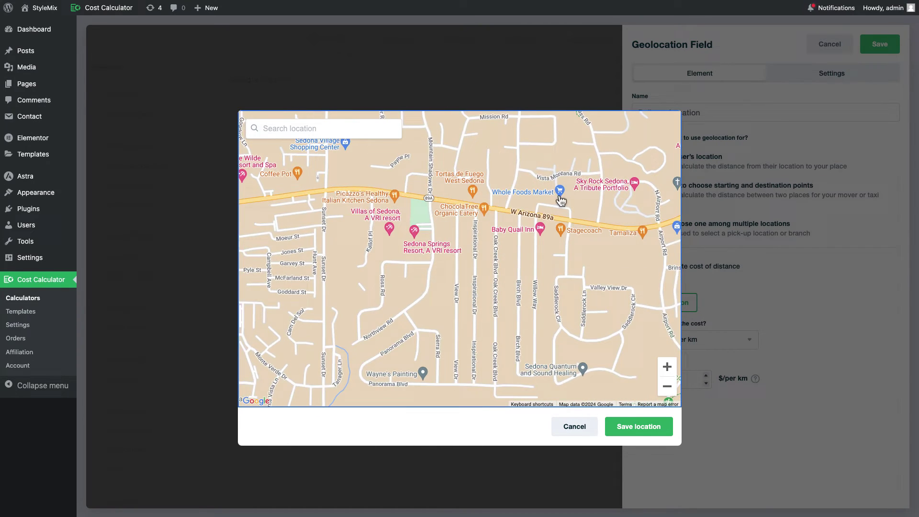
pyautogui.click(559, 197)
pyautogui.click(638, 427)
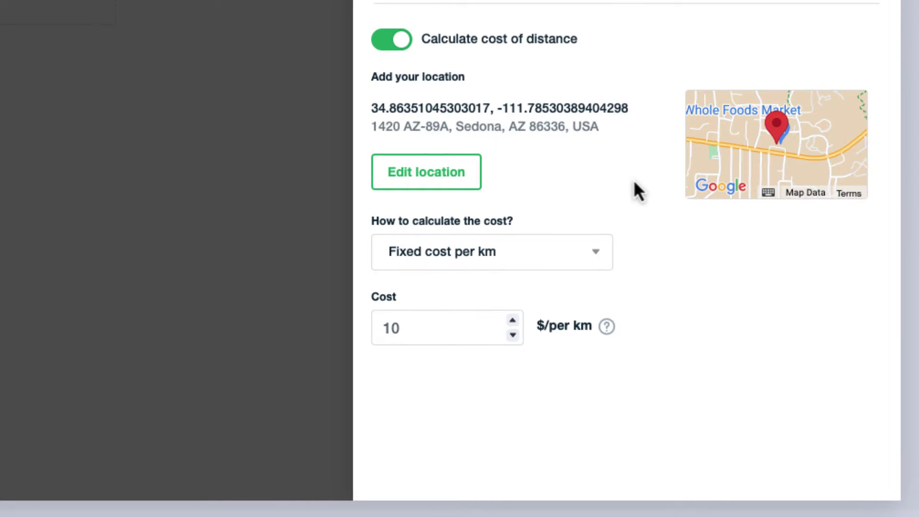
# Step: Switch to ranged distance pricing and set the first range to 0–4 km at $5
pyautogui.click(538, 258)
pyautogui.click(536, 252)
pyautogui.click(574, 263)
pyautogui.click(560, 274)
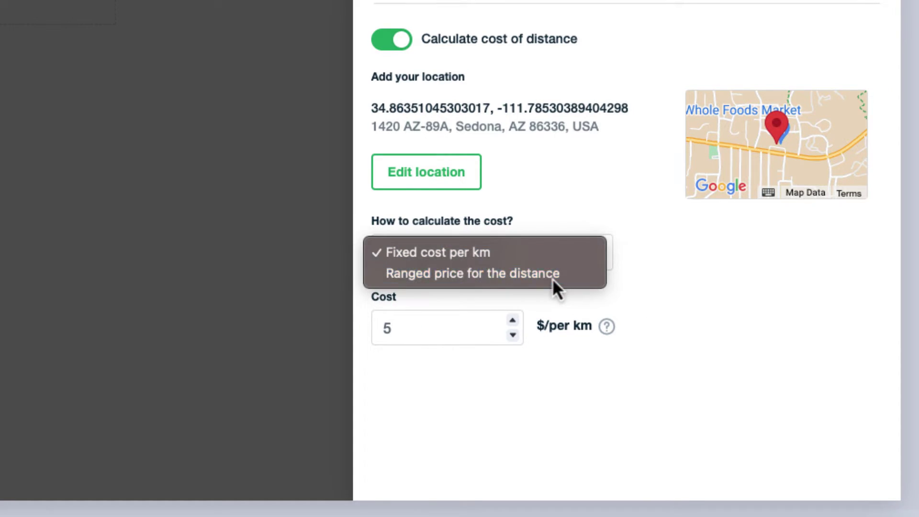
pyautogui.scroll(-1, 682, 252)
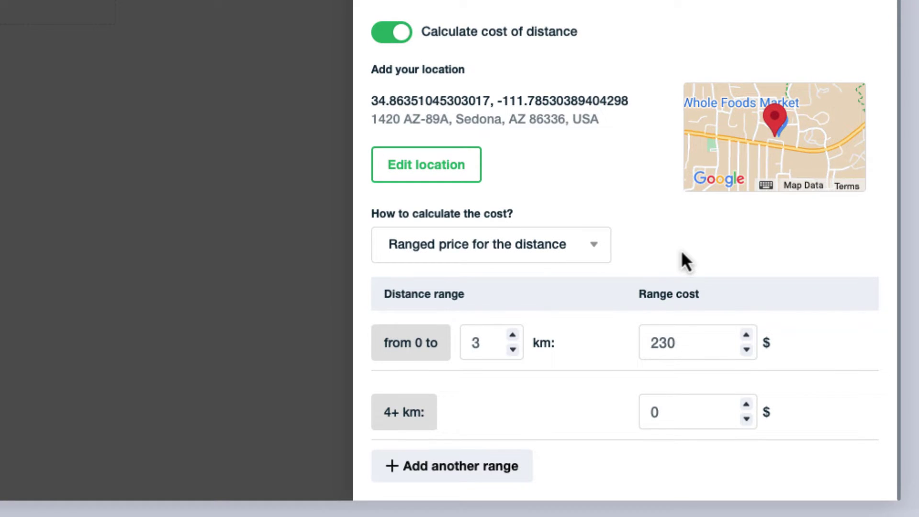
pyautogui.click(512, 335)
pyautogui.doubleClick(666, 341)
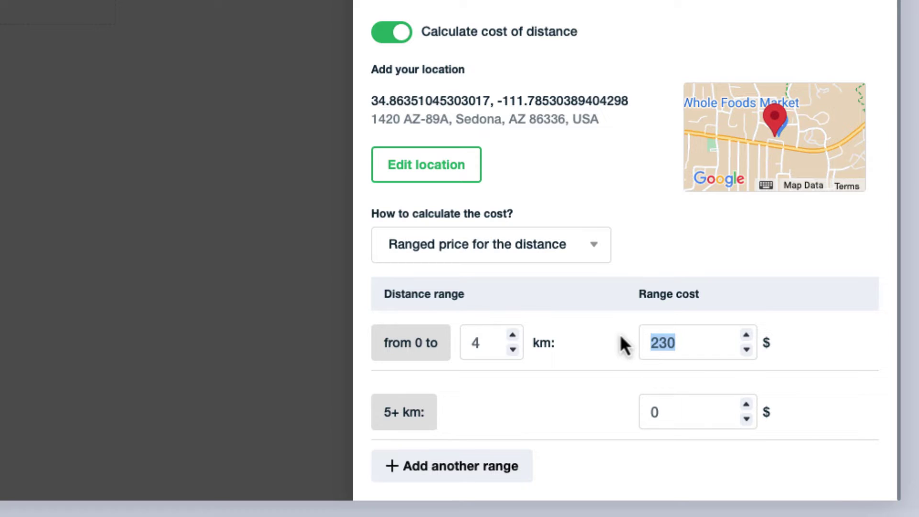
pyautogui.write('5')
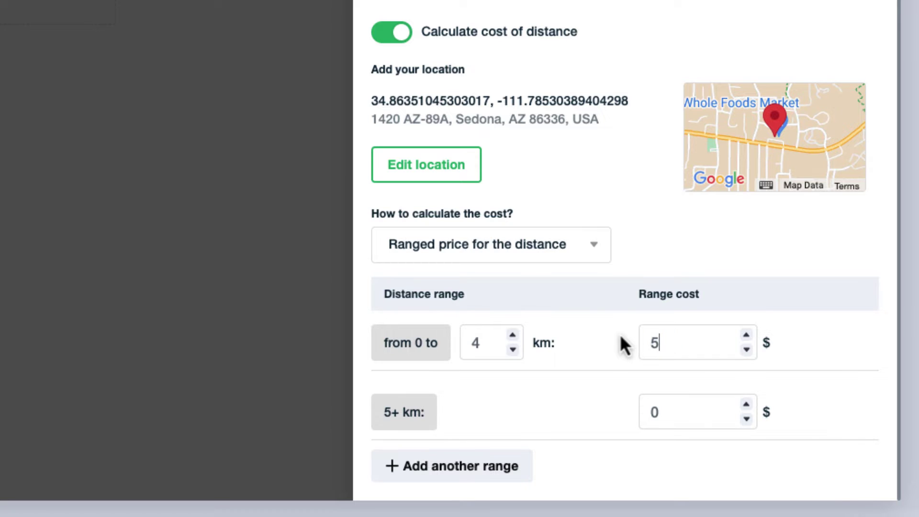
# Step: Add a 5–7 km range at $4 and set the 8+ km range to $3
pyautogui.click(474, 465)
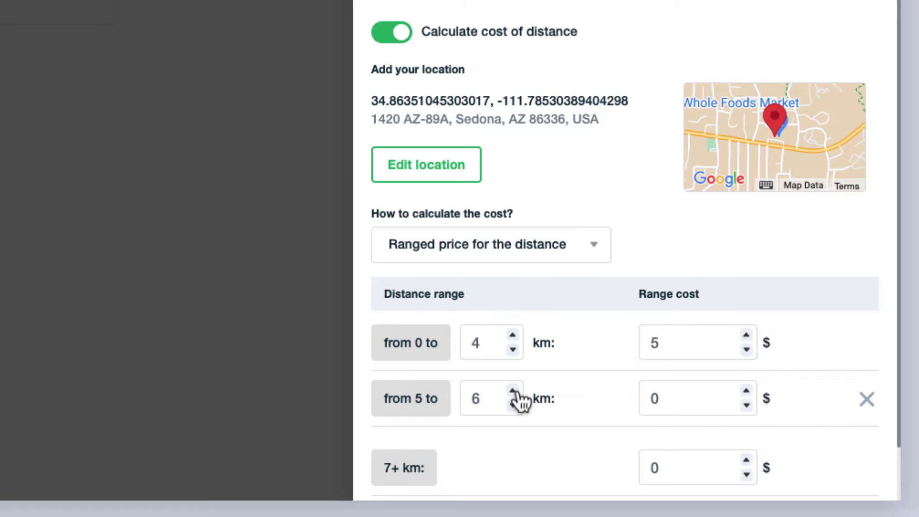
pyautogui.doubleClick(655, 399)
pyautogui.write('4')
pyautogui.doubleClick(687, 468)
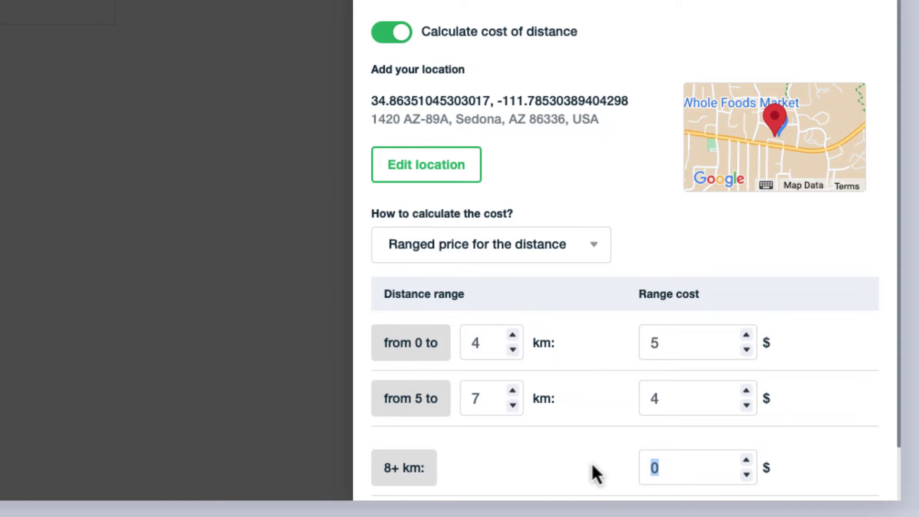
pyautogui.write('3')
pyautogui.scroll(-2, 593, 445)
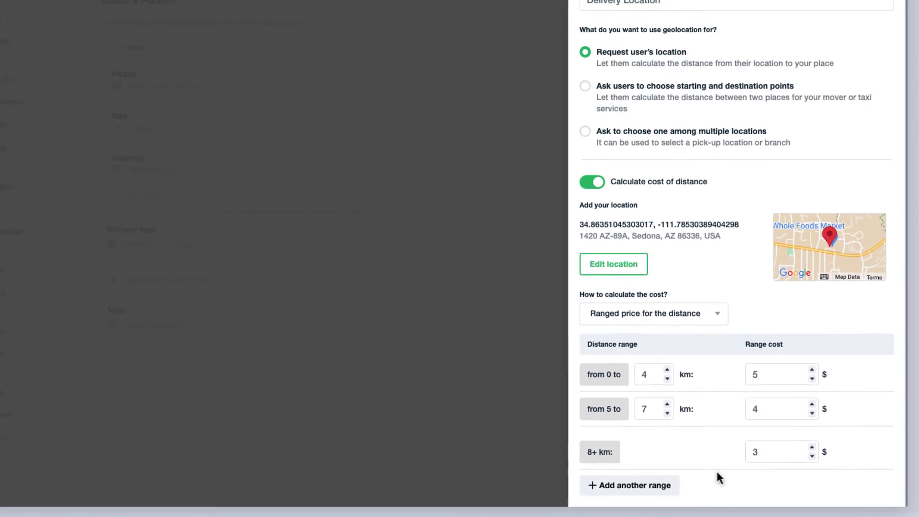
pyautogui.scroll(1, 717, 471)
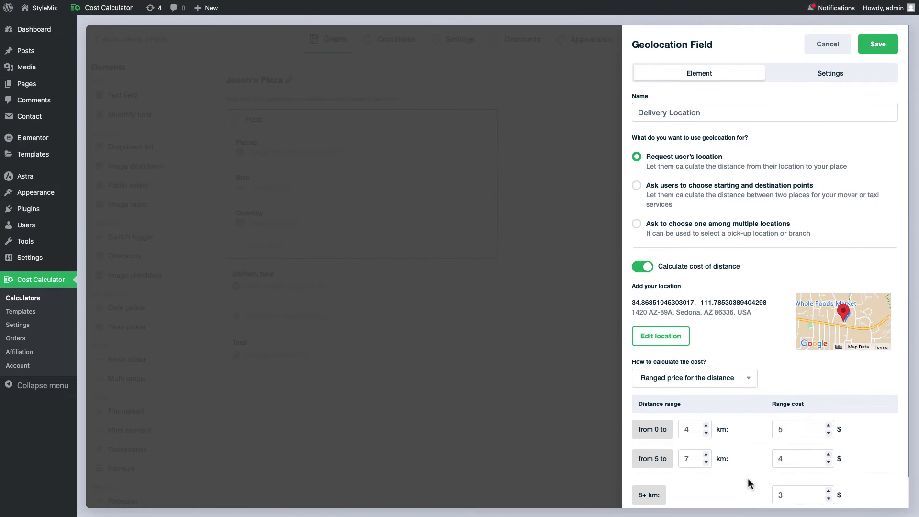
# Step: Save the Delivery Location field, change the Total formula to D+E, and save the calculator
pyautogui.click(883, 53)
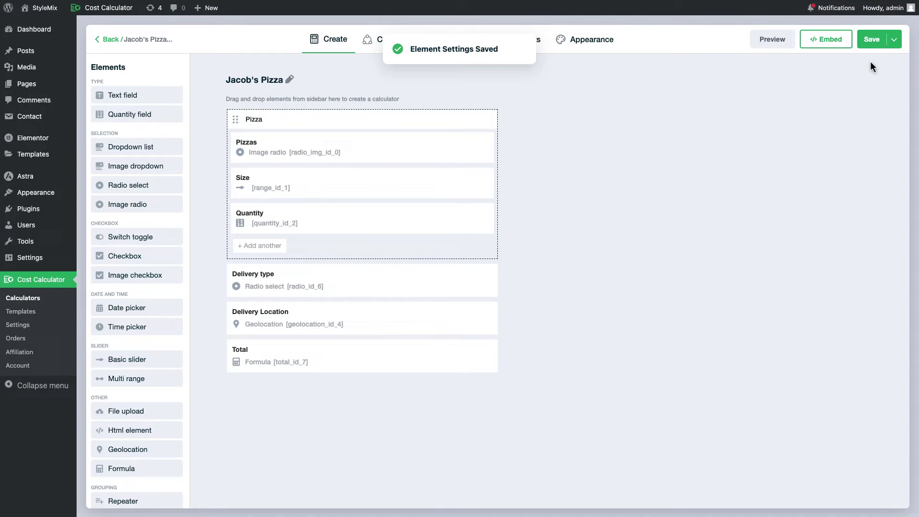
pyautogui.click(381, 362)
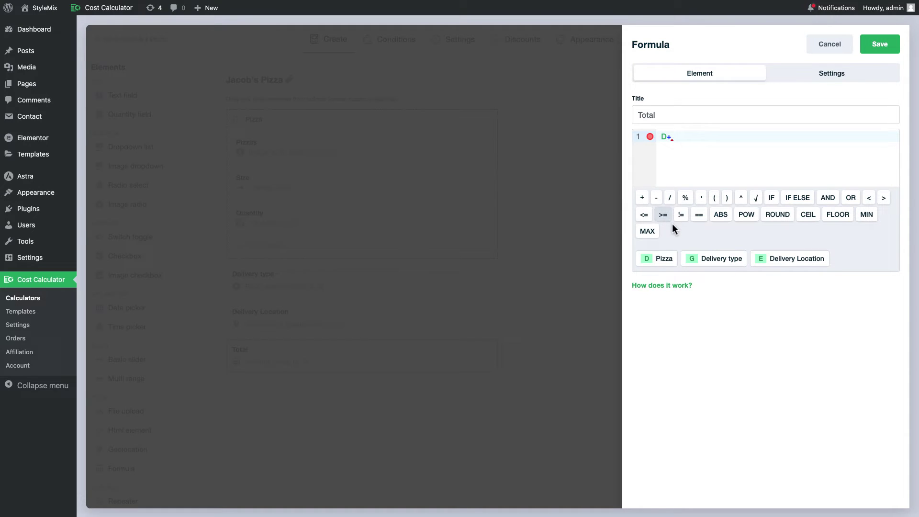
pyautogui.click(779, 264)
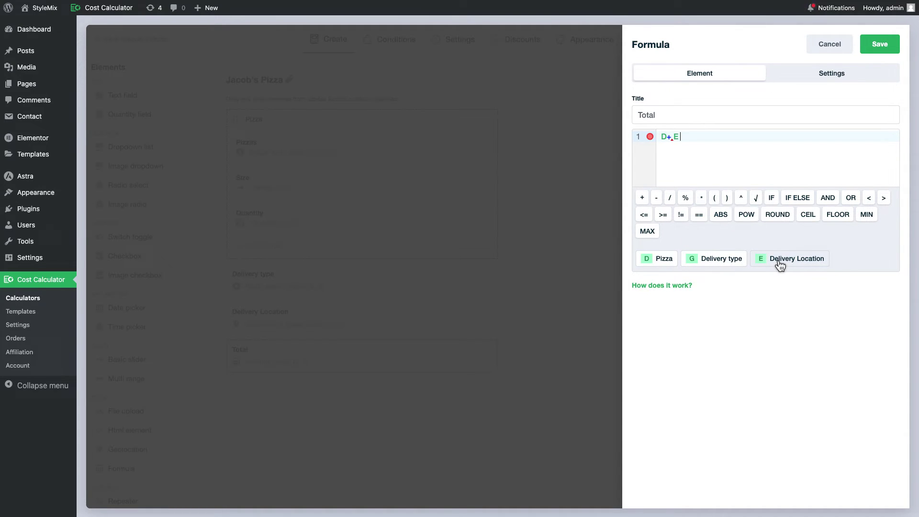
pyautogui.click(885, 46)
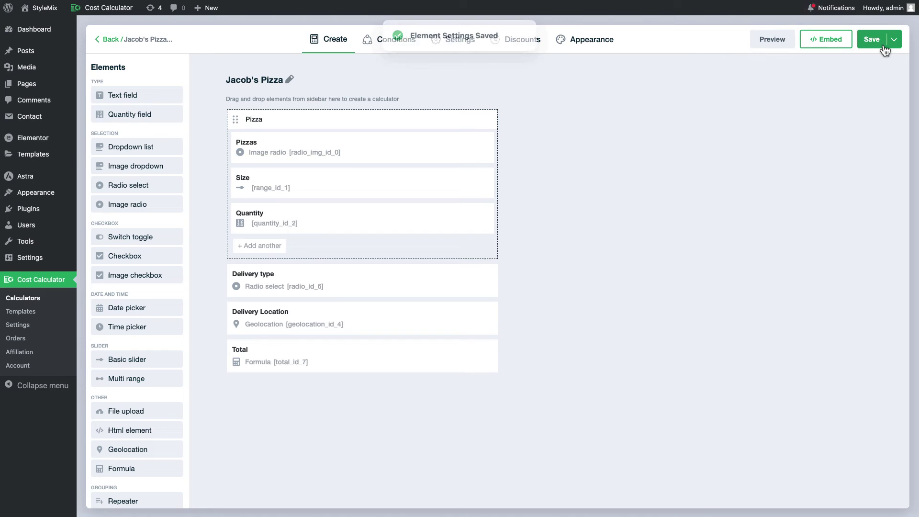
pyautogui.click(869, 41)
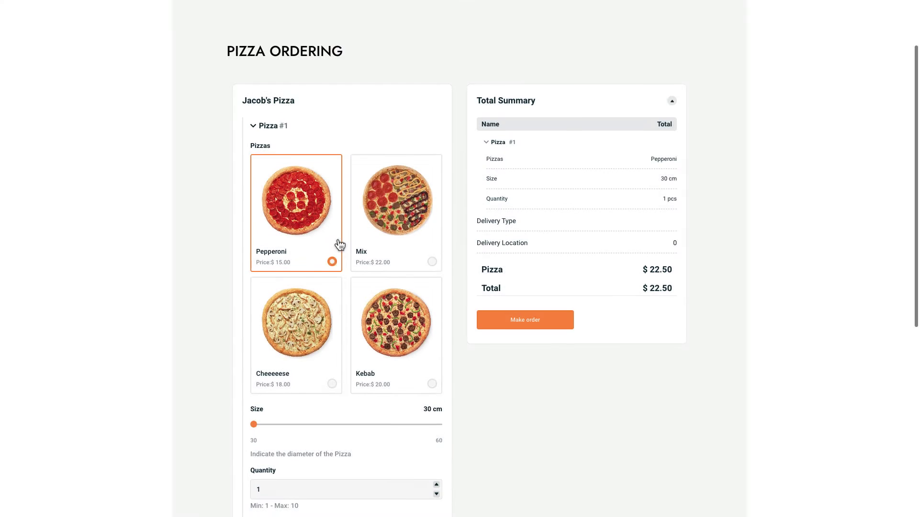
# Step: On the live page, order three of the first pizza plus a second Mix pizza with quantity 2
pyautogui.scroll(-4, 335, 258)
pyautogui.moveTo(254, 264); pyautogui.dragTo(316, 265)
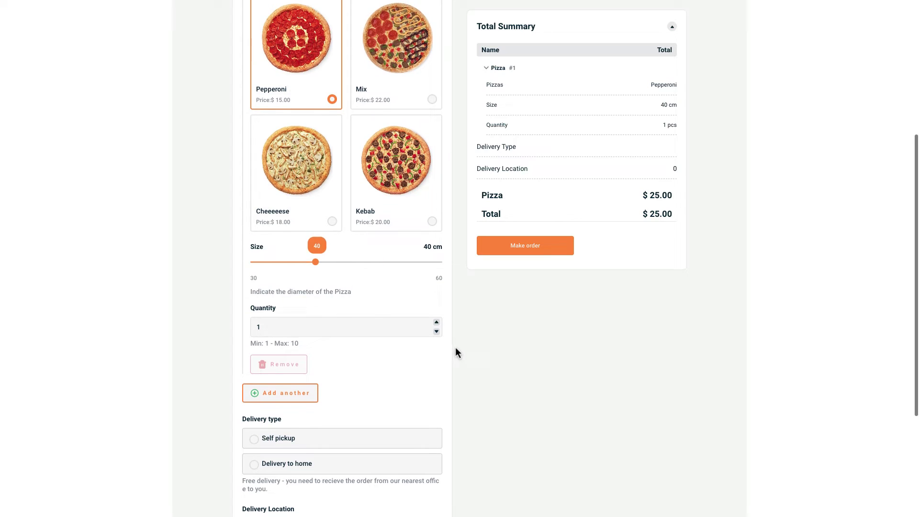
pyautogui.click(436, 325)
pyautogui.click(437, 325)
pyautogui.scroll(-3, 437, 330)
pyautogui.click(310, 258)
pyautogui.scroll(-3, 359, 249)
pyautogui.click(400, 235)
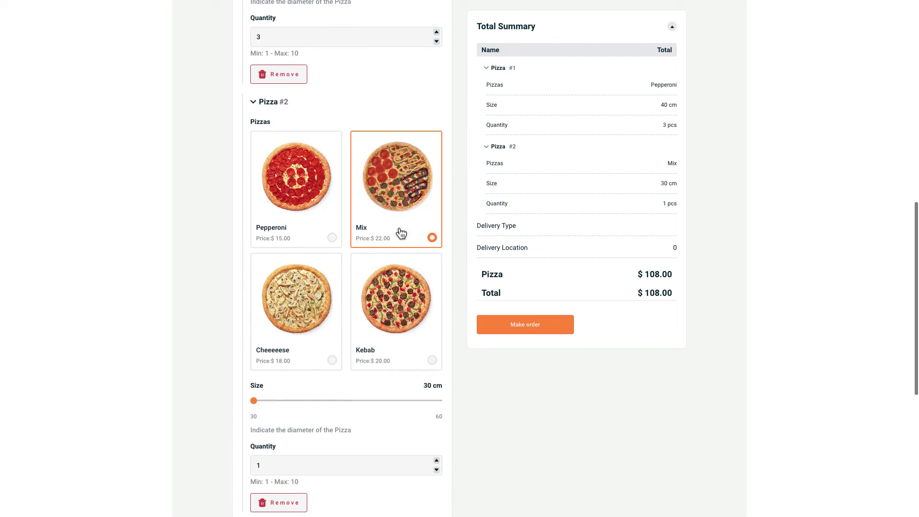
pyautogui.scroll(-2, 400, 234)
pyautogui.moveTo(302, 293); pyautogui.dragTo(438, 293)
pyautogui.click(435, 349)
pyautogui.scroll(-1, 373, 311)
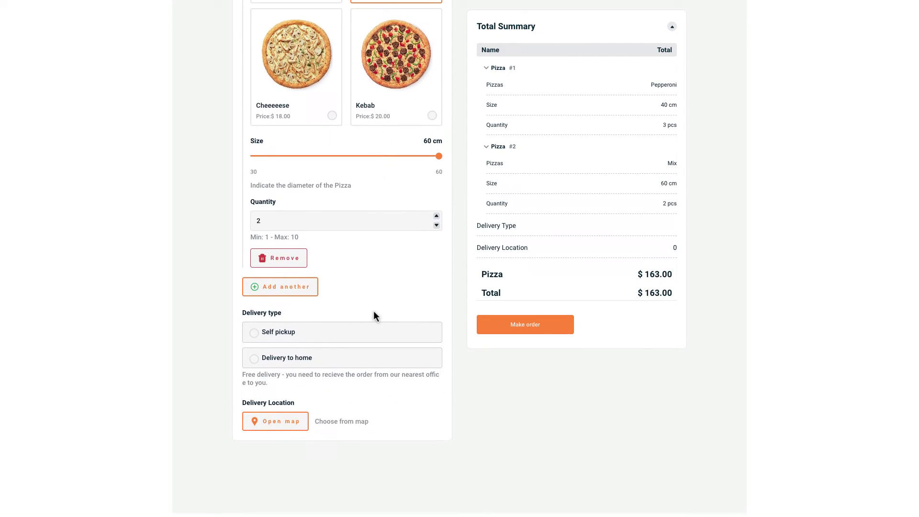
pyautogui.scroll(-1, 373, 316)
# Step: Pin Courtyard by Marriott Sedona as the delivery location on the map and save it
pyautogui.click(273, 373)
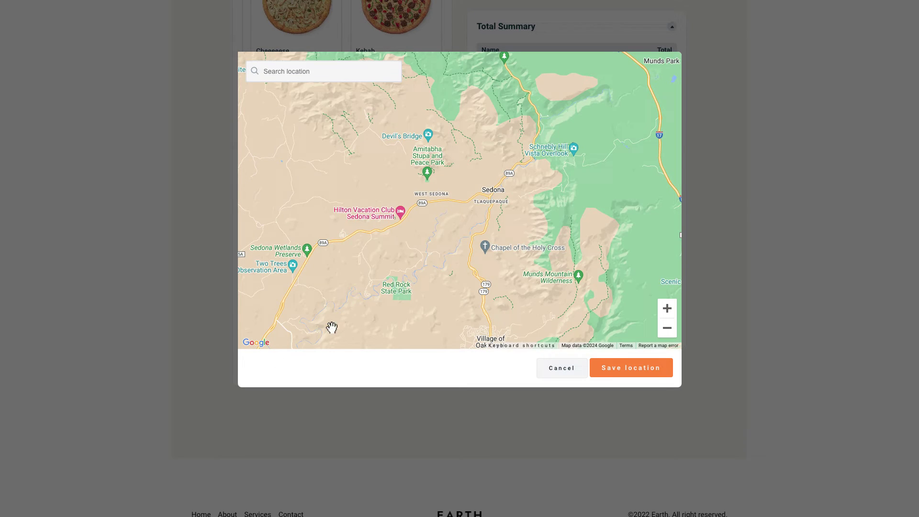
pyautogui.scroll(2, 402, 240)
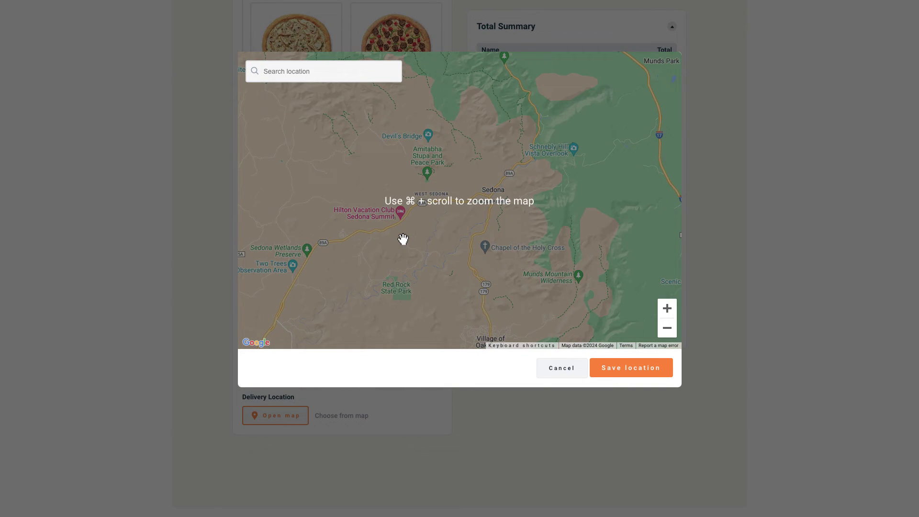
pyautogui.scroll(5, 402, 240)
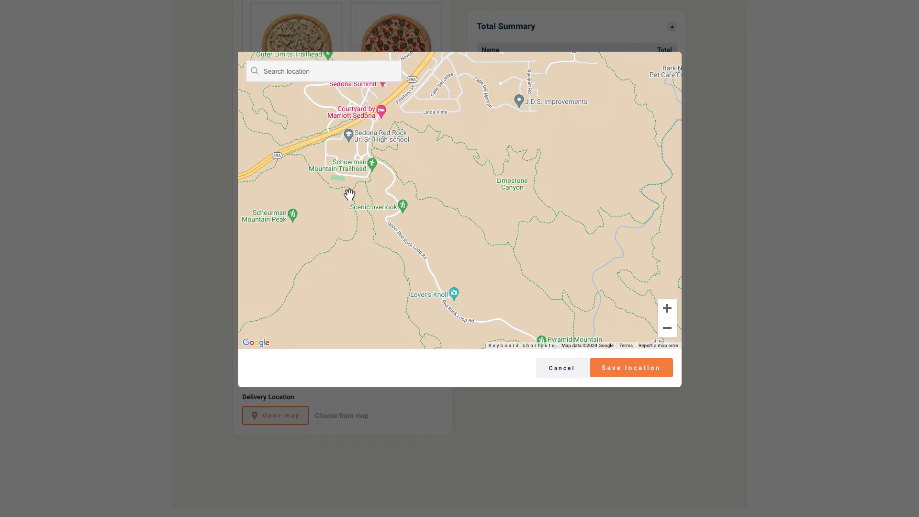
pyautogui.moveTo(391, 105); pyautogui.dragTo(423, 189)
pyautogui.click(412, 194)
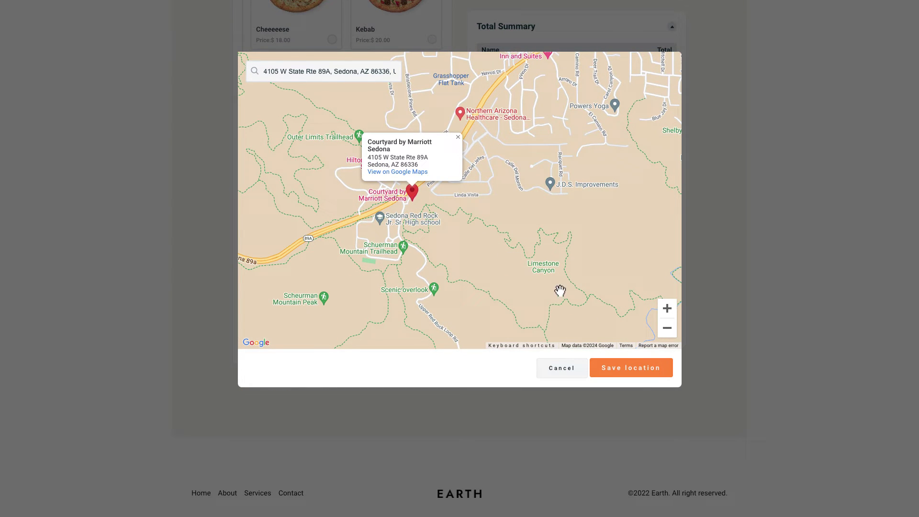
pyautogui.click(638, 374)
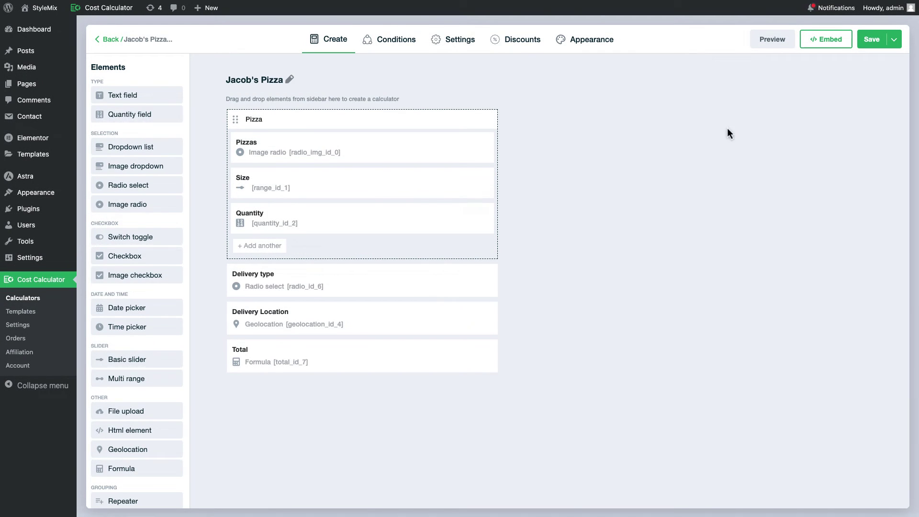
pyautogui.click(766, 41)
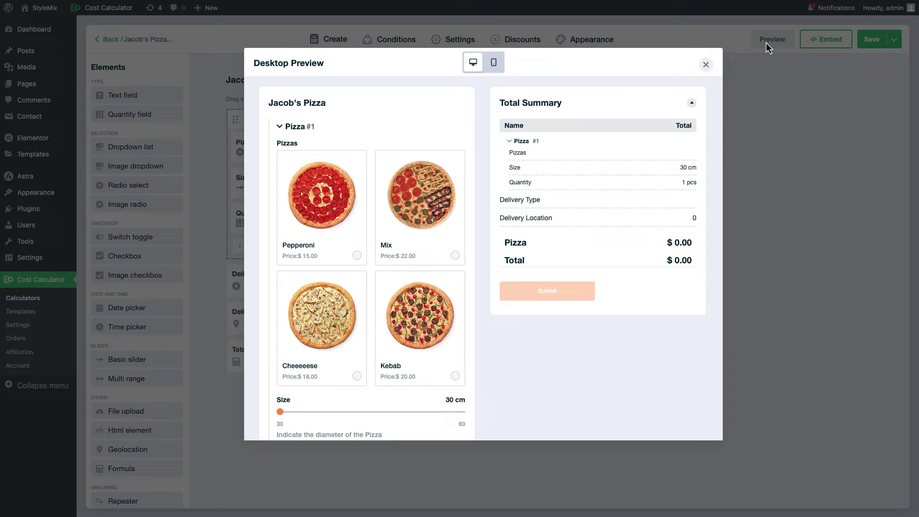
pyautogui.scroll(-5, 430, 200)
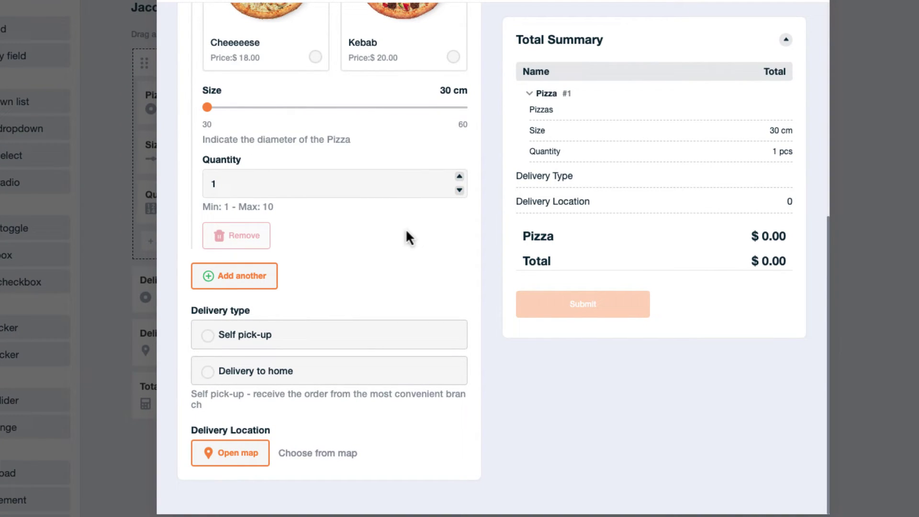
pyautogui.click(318, 335)
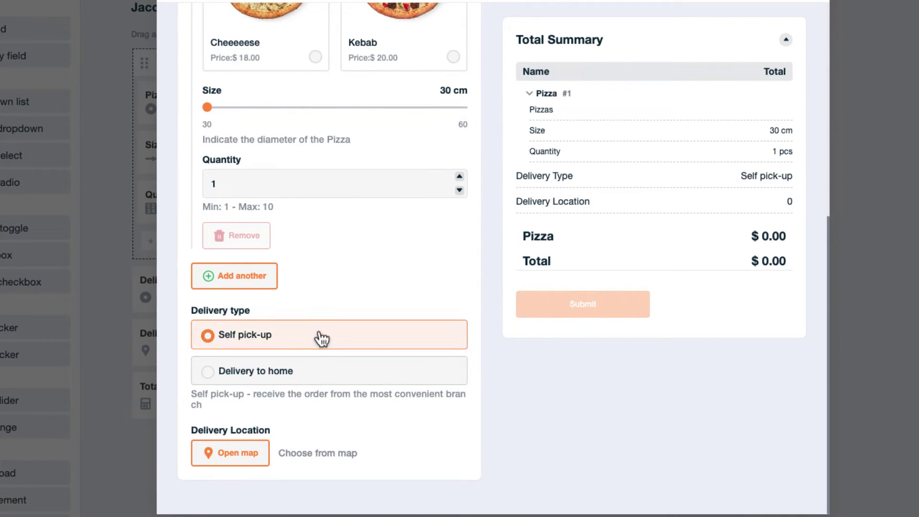
pyautogui.click(297, 382)
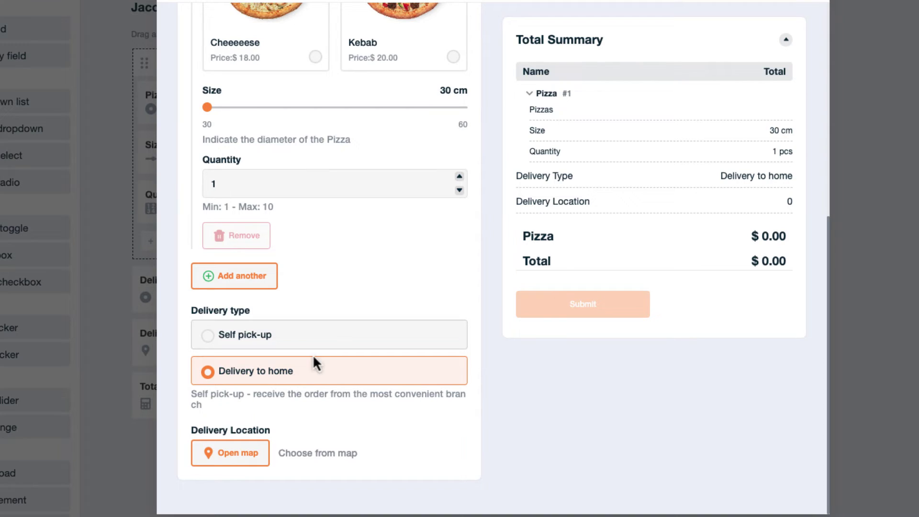
pyautogui.click(331, 349)
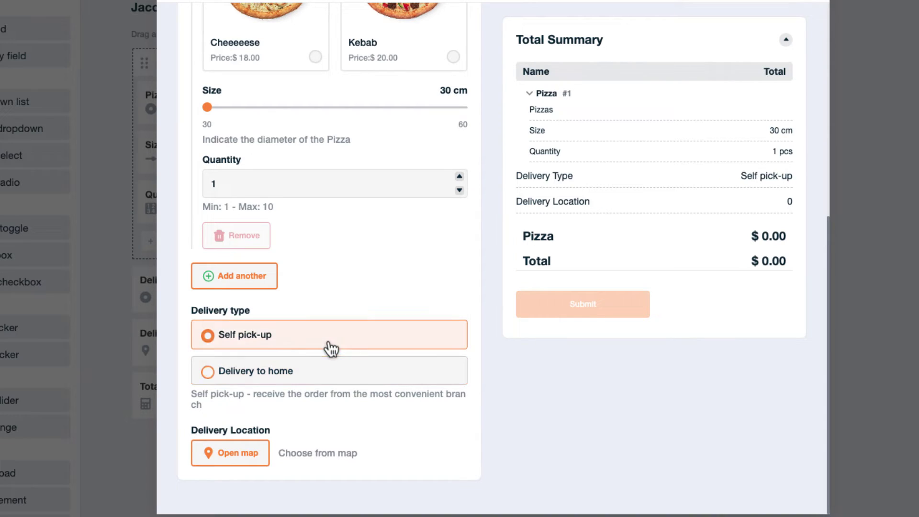
pyautogui.click(330, 382)
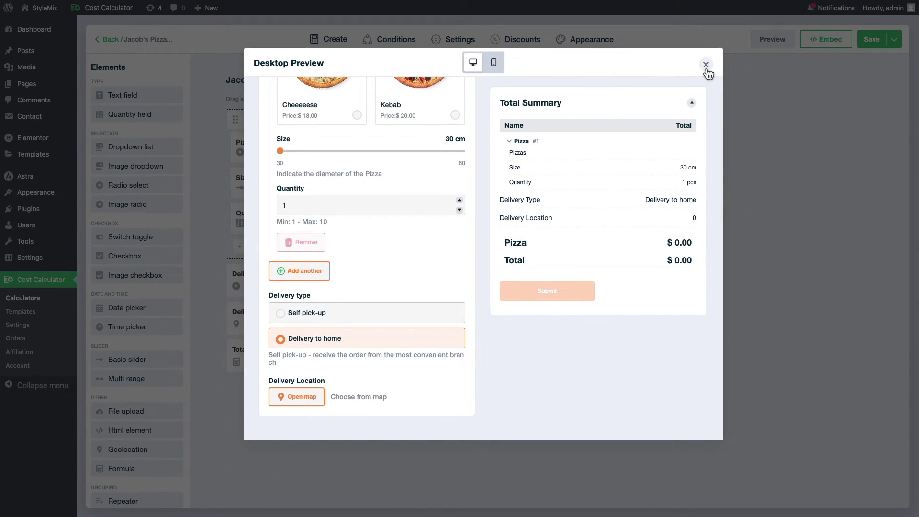
# Step: Add a Geolocation field named 'Select the branch' above Total, offering a choice among multiple locations
pyautogui.click(706, 65)
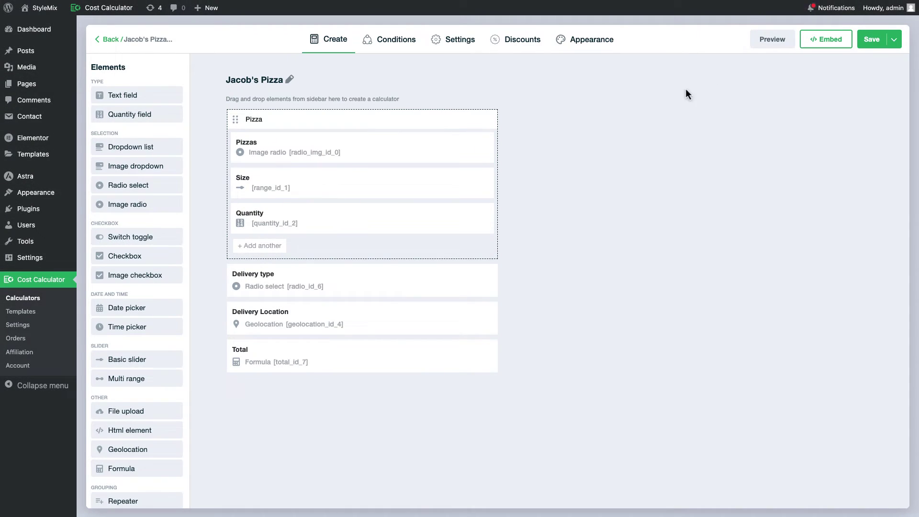
pyautogui.moveTo(126, 451); pyautogui.dragTo(297, 360)
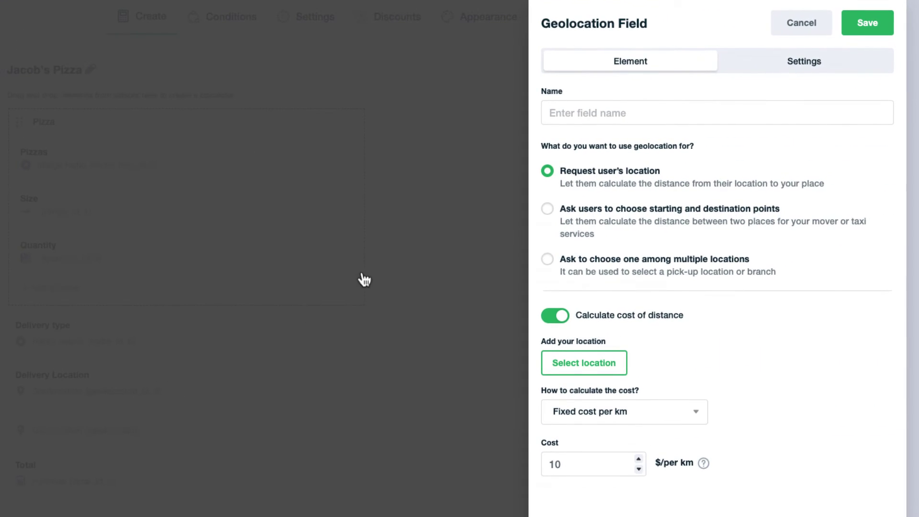
pyautogui.write('Select the b')
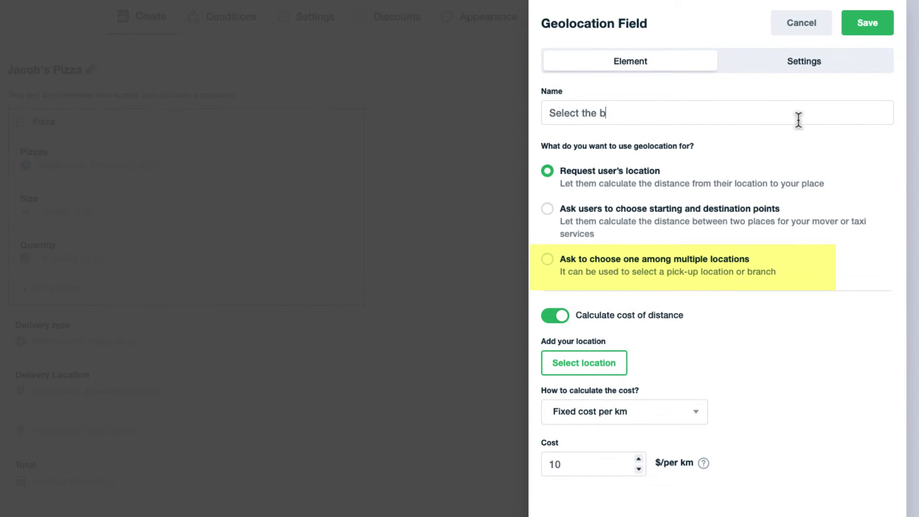
pyautogui.write('ranch')
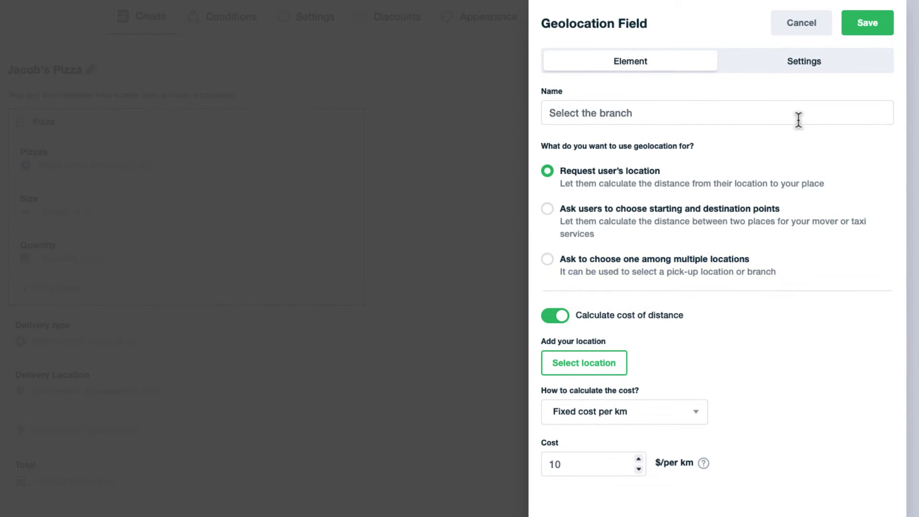
pyautogui.click(730, 263)
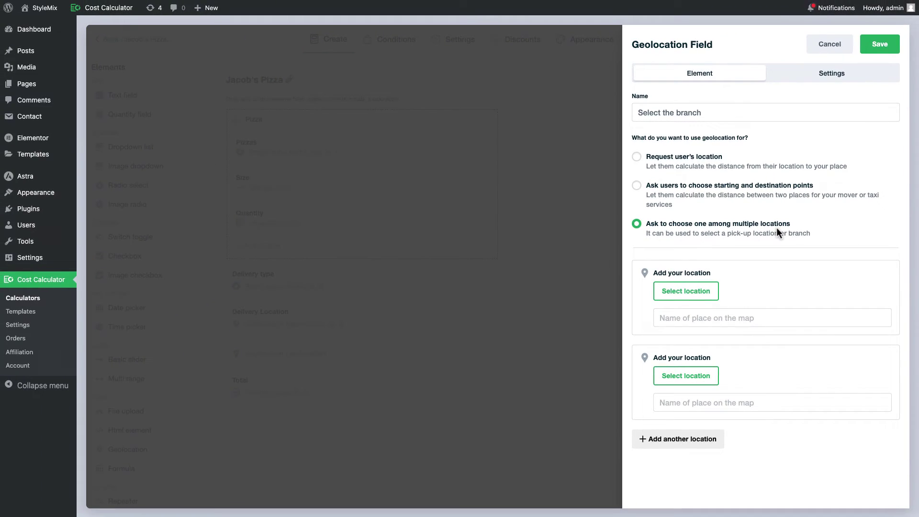
# Step: Pin and name the first two Sedona branches, '1st branch' and '2nd branch'
pyautogui.click(686, 291)
pyautogui.click(667, 367)
pyautogui.scroll(3, 537, 231)
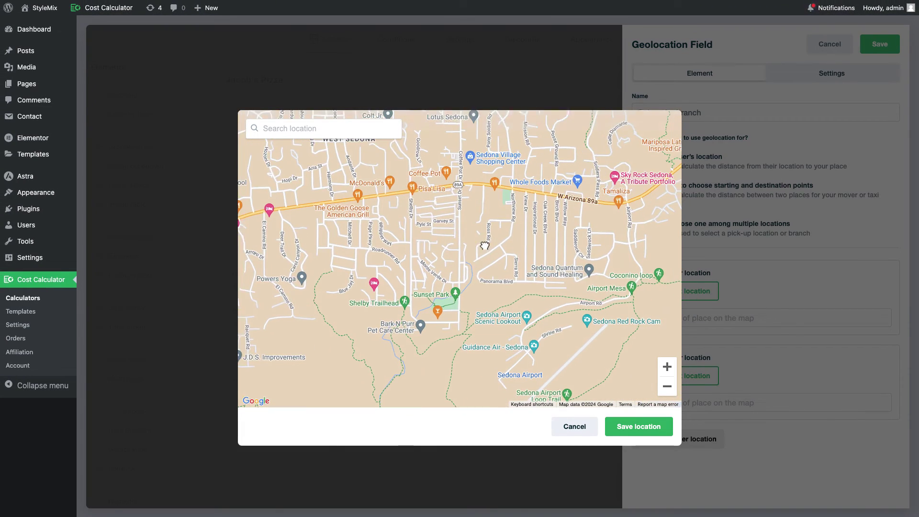
pyautogui.click(639, 426)
pyautogui.click(725, 364)
pyautogui.write('1st branch')
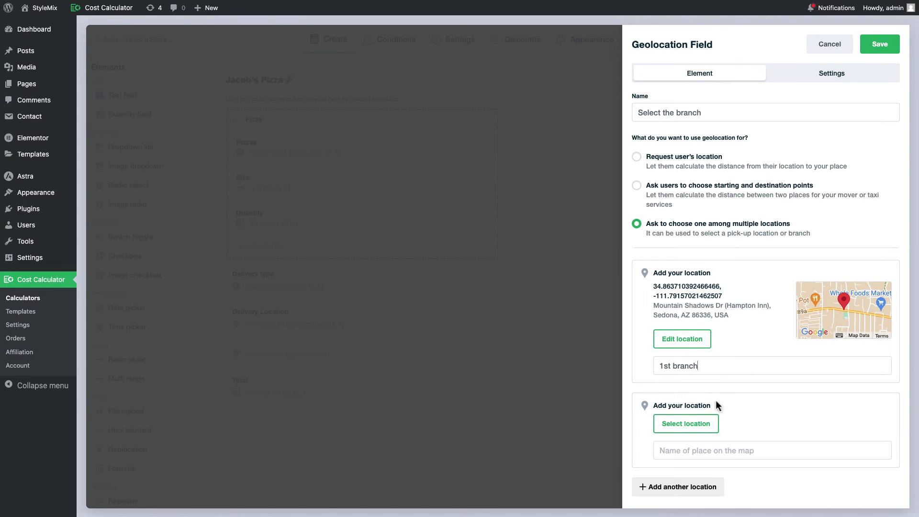
pyautogui.click(686, 424)
pyautogui.click(454, 225)
pyautogui.click(642, 426)
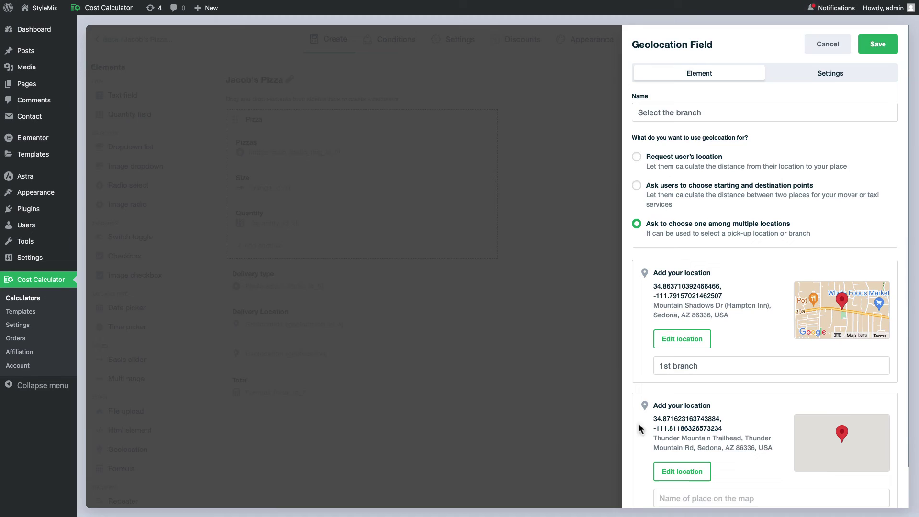
pyautogui.scroll(-1, 732, 452)
pyautogui.click(732, 452)
pyautogui.write('2nd B')
# Step: Add a third branch location, pin it in Sedona, and give it a '3' name
pyautogui.click(682, 489)
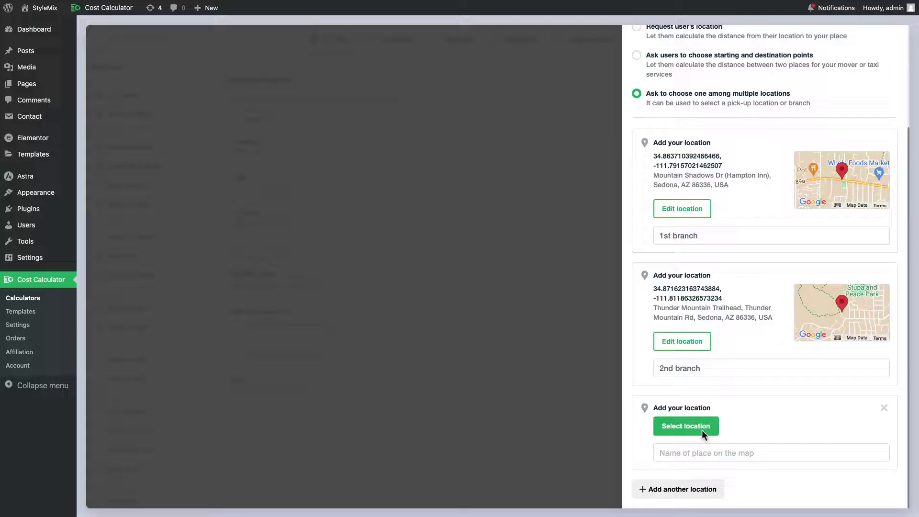
pyautogui.click(685, 425)
pyautogui.click(446, 267)
pyautogui.click(639, 427)
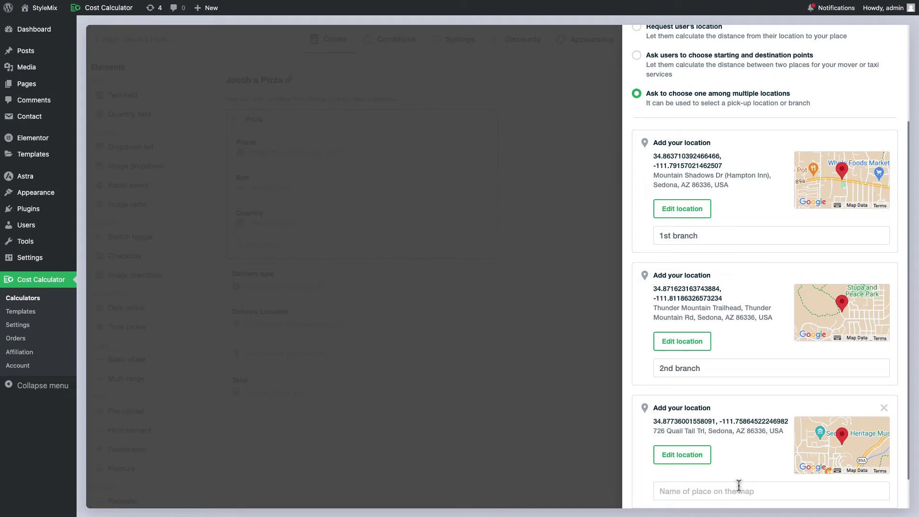
pyautogui.scroll(-1, 754, 452)
pyautogui.click(755, 452)
pyautogui.write('3rd branch')
pyautogui.scroll(3, 761, 439)
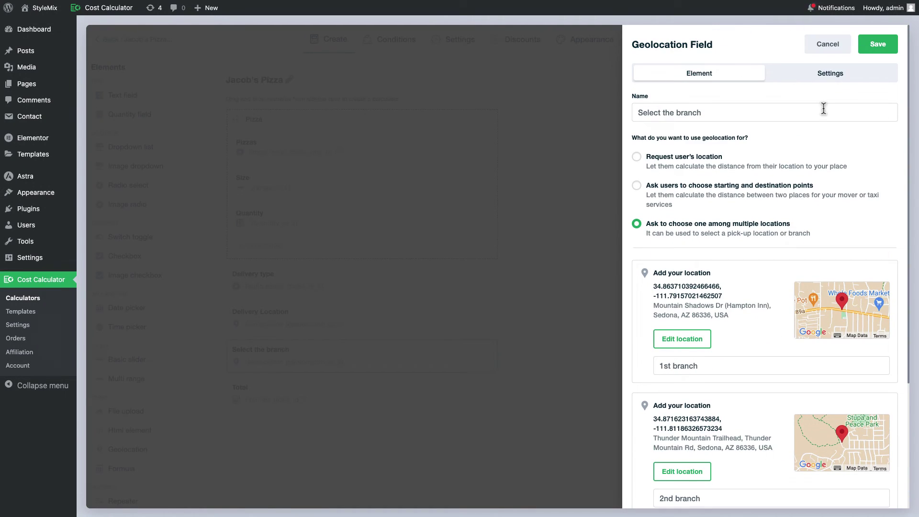
# Step: Enable Hidden by Default on Select the branch and Delivery Location, saving each, then open Conditions
pyautogui.click(849, 80)
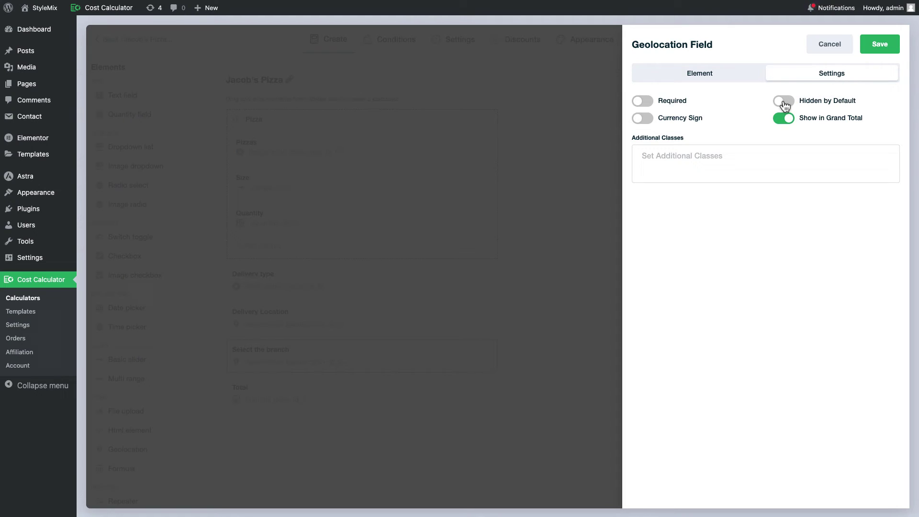
pyautogui.click(880, 48)
pyautogui.click(339, 318)
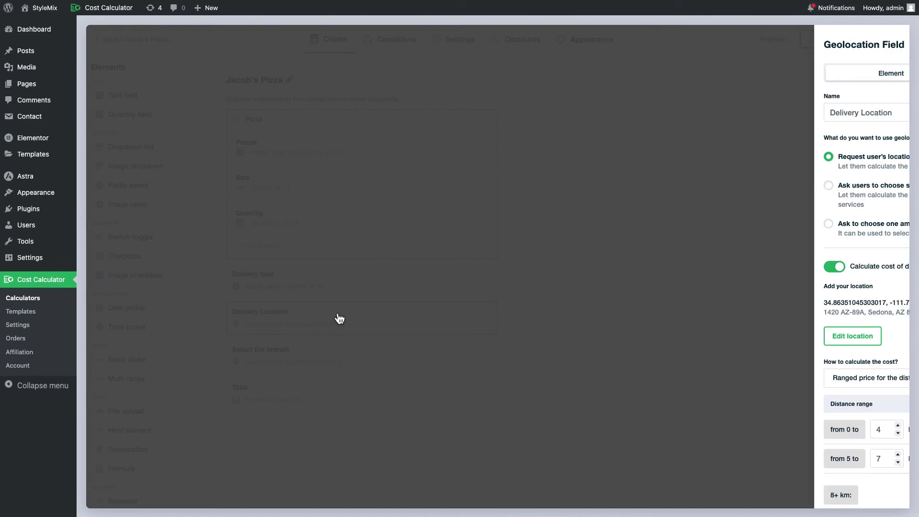
pyautogui.click(869, 82)
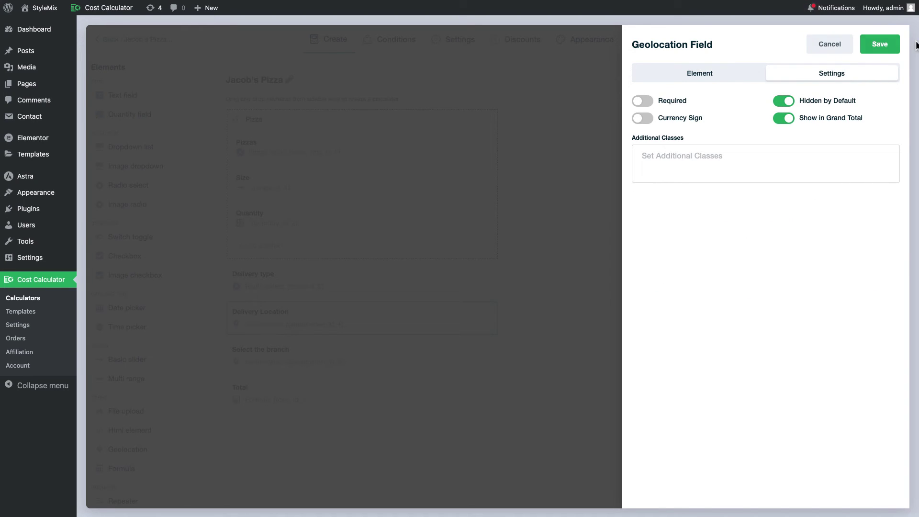
pyautogui.click(896, 47)
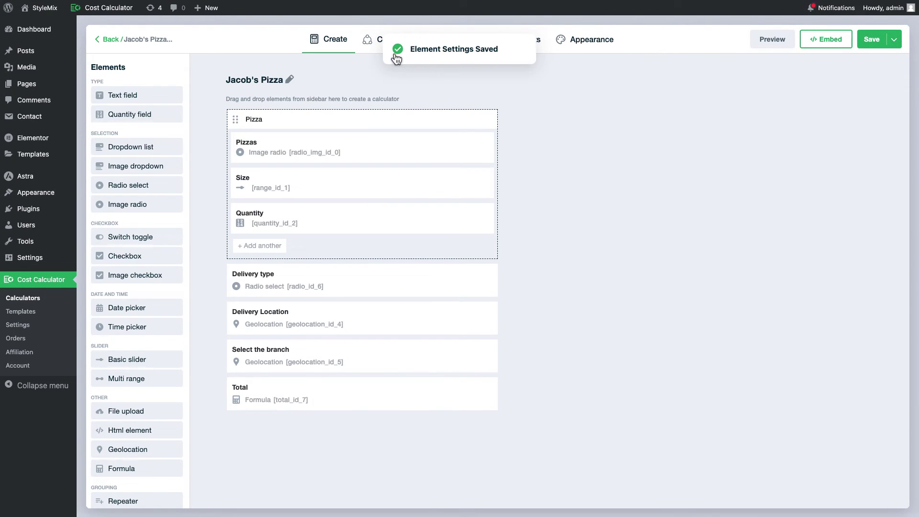
pyautogui.click(376, 42)
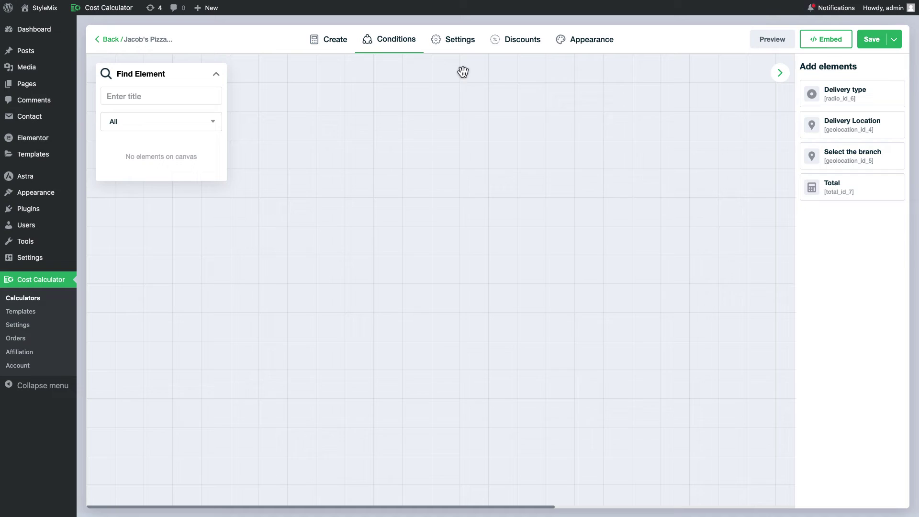
# Step: Place Delivery type, Delivery Location and Select the branch on the canvas and link Delivery type to both
pyautogui.click(808, 105)
pyautogui.click(827, 123)
pyautogui.click(827, 156)
pyautogui.moveTo(473, 279)
pyautogui.mouseDown()
pyautogui.moveTo(569, 294)
pyautogui.moveTo(590, 238)
pyautogui.mouseUp()
pyautogui.moveTo(444, 273)
pyautogui.mouseDown()
pyautogui.moveTo(334, 267)
pyautogui.moveTo(489, 247)
pyautogui.mouseUp()
pyautogui.moveTo(382, 269); pyautogui.dragTo(522, 297)
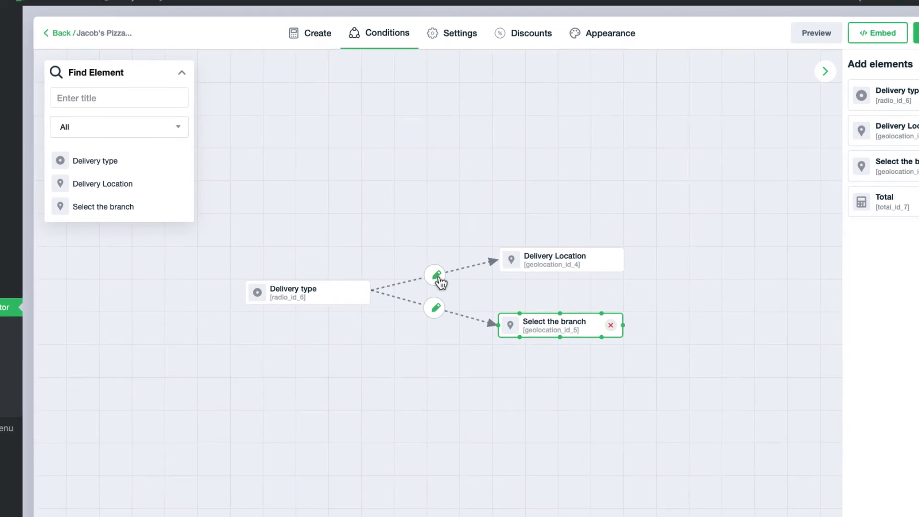
# Step: Show Delivery Location when Delivery type 'Delivery to home' is selected
pyautogui.click(439, 251)
pyautogui.click(257, 344)
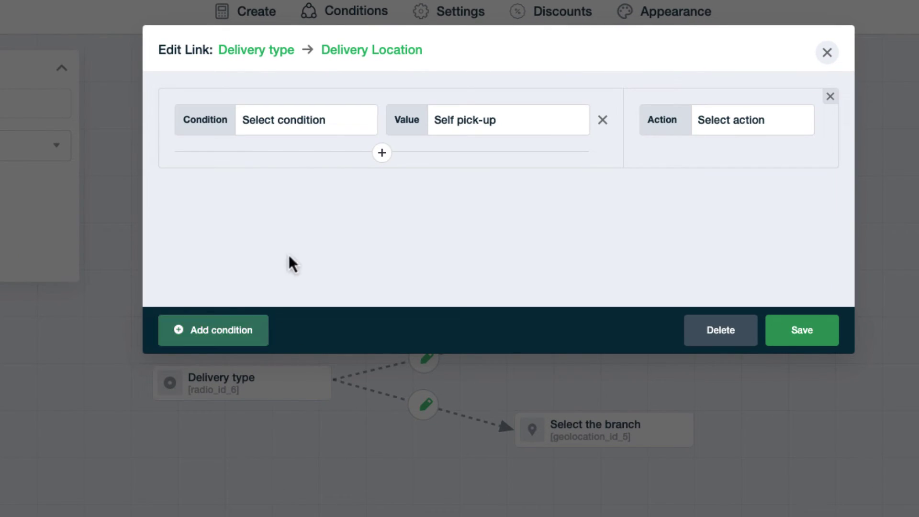
pyautogui.click(334, 125)
pyautogui.click(329, 139)
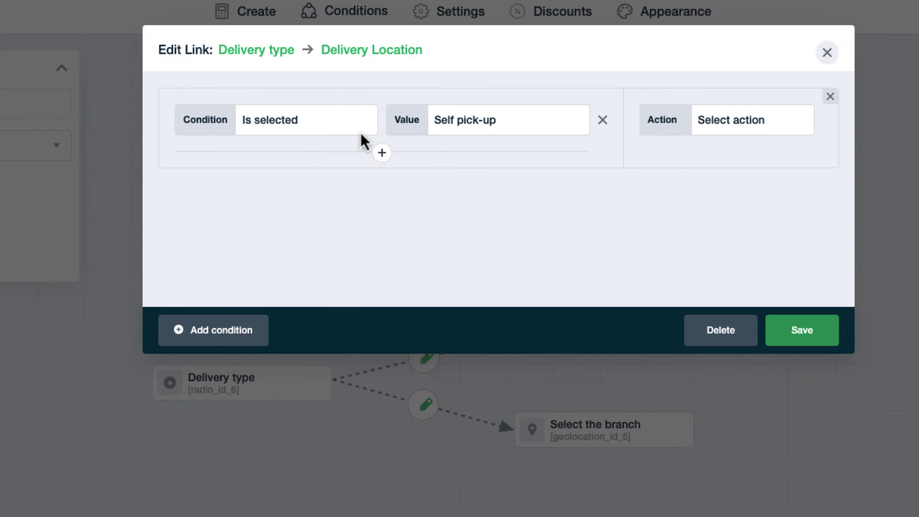
pyautogui.click(514, 125)
pyautogui.click(511, 138)
pyautogui.click(769, 128)
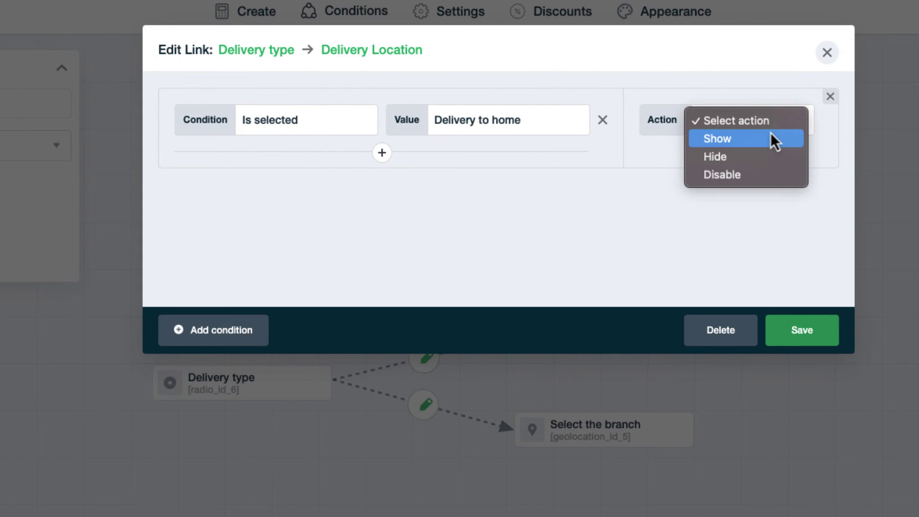
pyautogui.click(735, 140)
pyautogui.click(797, 331)
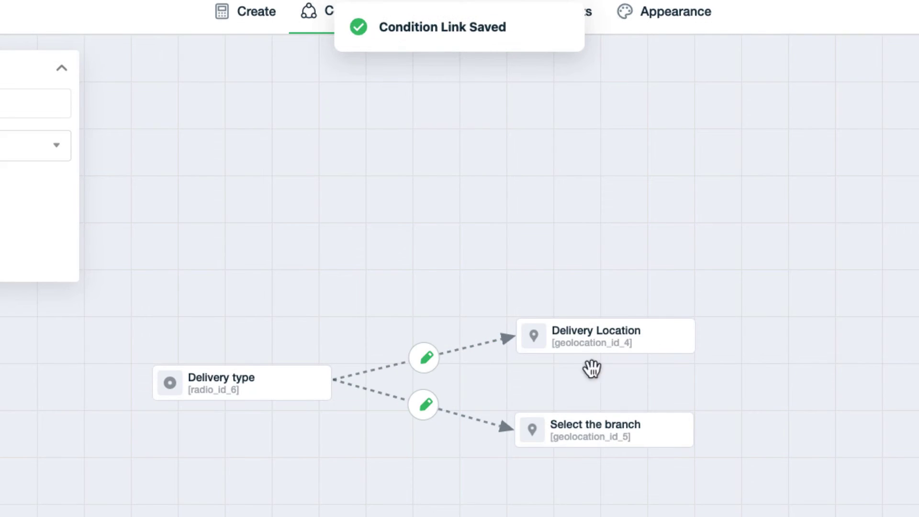
# Step: Show Select the branch when Delivery type 'Self pick-up' is selected
pyautogui.click(431, 408)
pyautogui.click(249, 335)
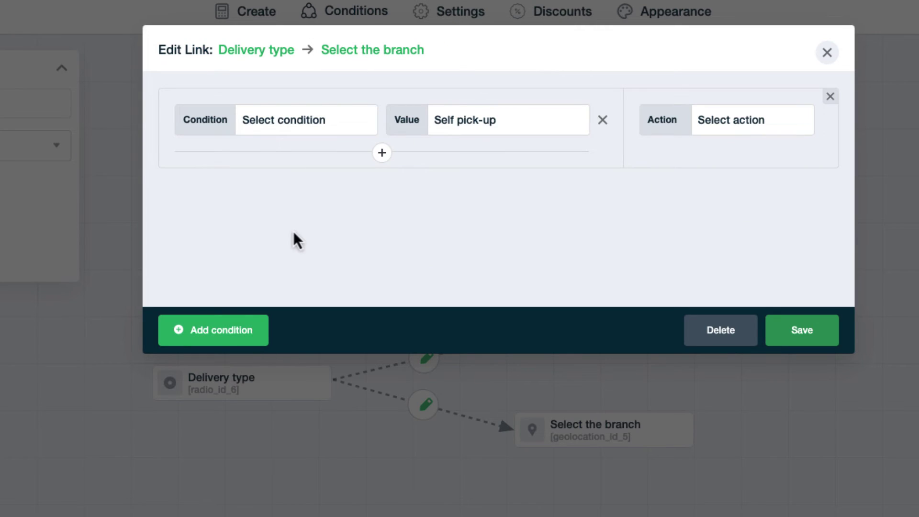
pyautogui.click(334, 126)
pyautogui.click(372, 141)
pyautogui.click(541, 122)
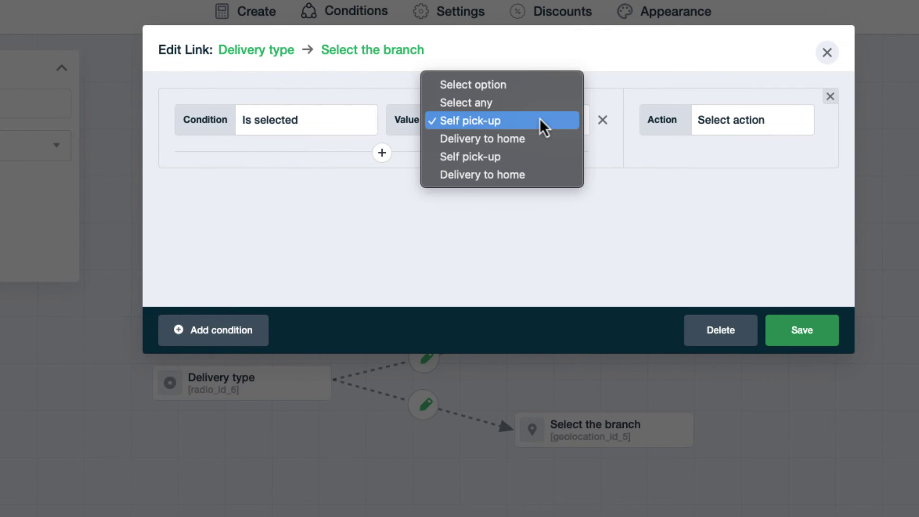
pyautogui.click(542, 122)
pyautogui.click(779, 135)
pyautogui.click(770, 144)
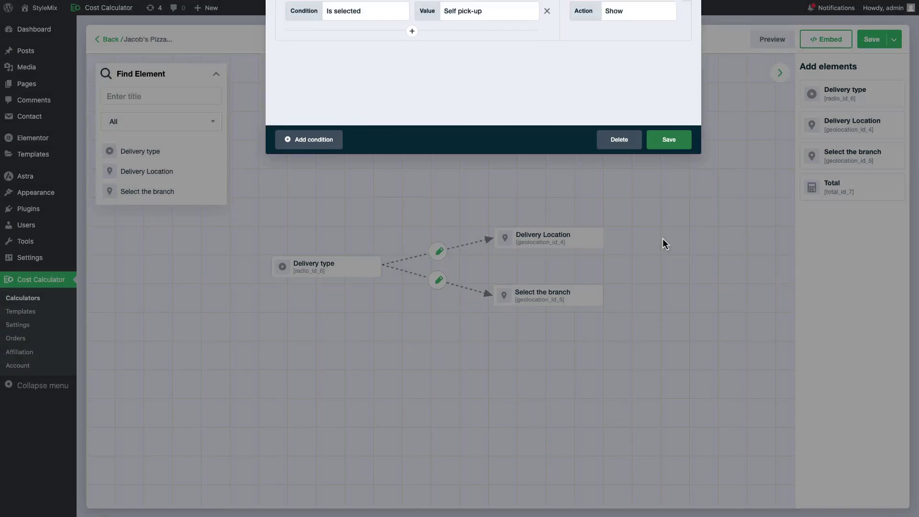
pyautogui.click(665, 244)
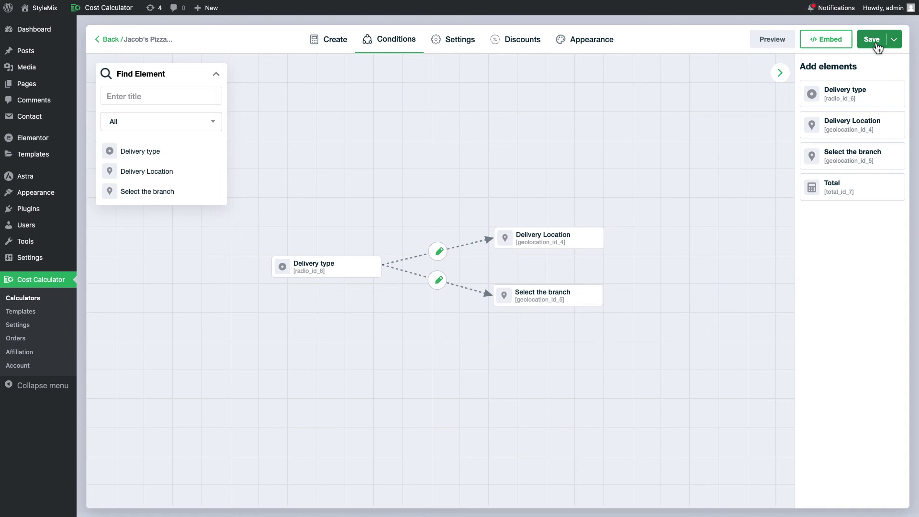
# Step: Save the calculator, then order Pepperoni at 50 cm with quantity 2 on the live page
pyautogui.click(872, 40)
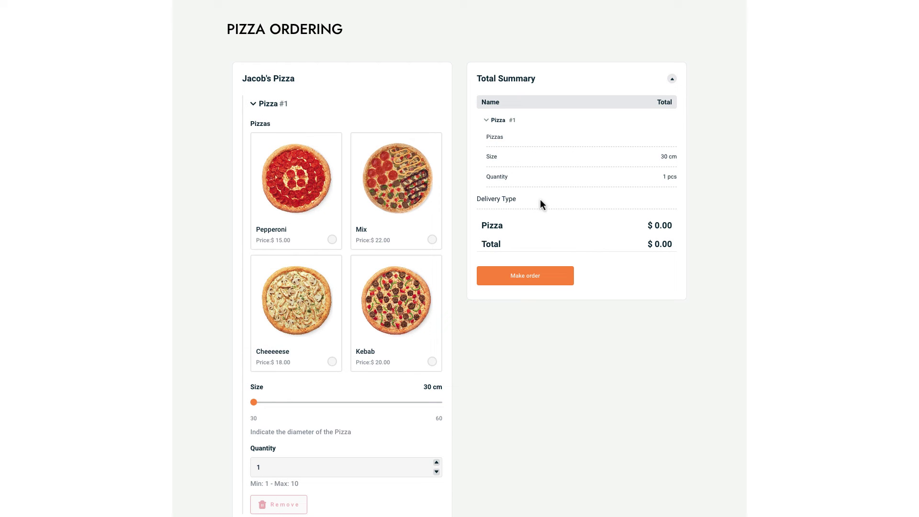
pyautogui.click(306, 223)
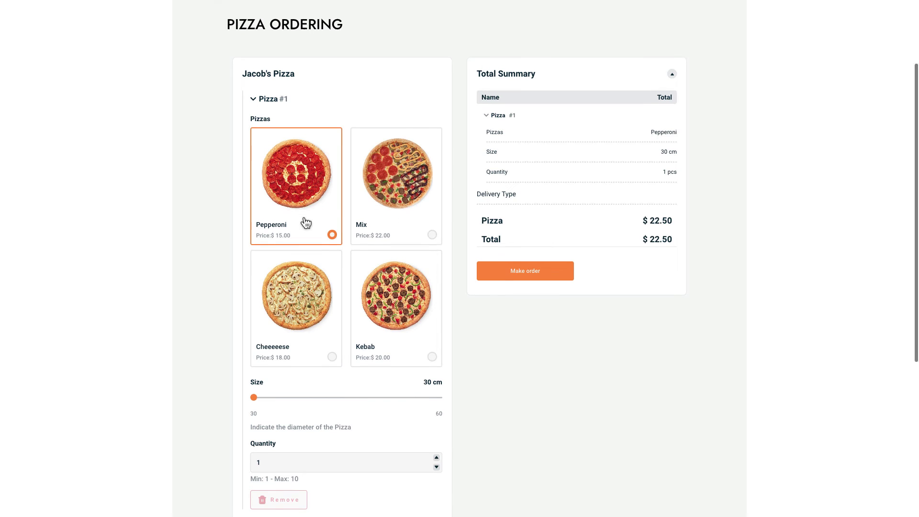
pyautogui.scroll(-5, 303, 222)
pyautogui.moveTo(254, 187)
pyautogui.moveTo(255, 189); pyautogui.dragTo(377, 189)
pyautogui.click(439, 247)
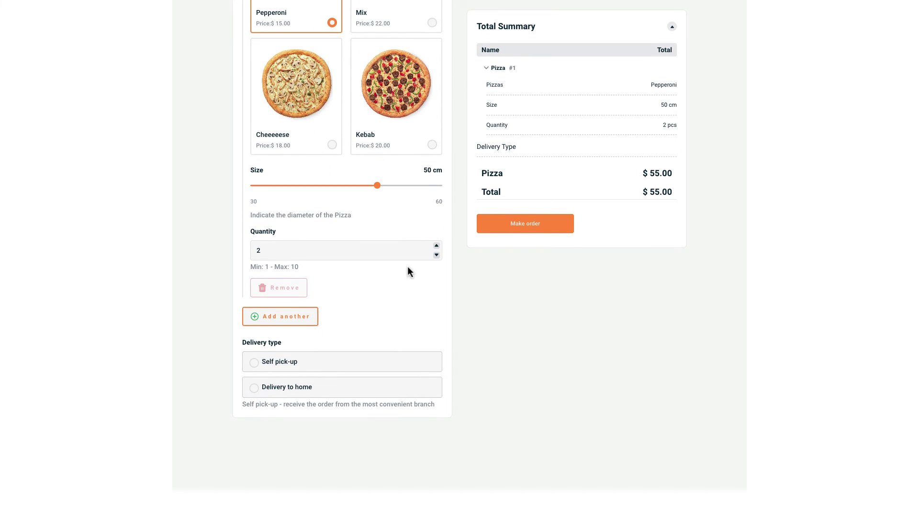
# Step: Add a second pizza, Kebab at 60 cm, bringing the total to $95.00
pyautogui.click(286, 320)
pyautogui.scroll(-3, 333, 321)
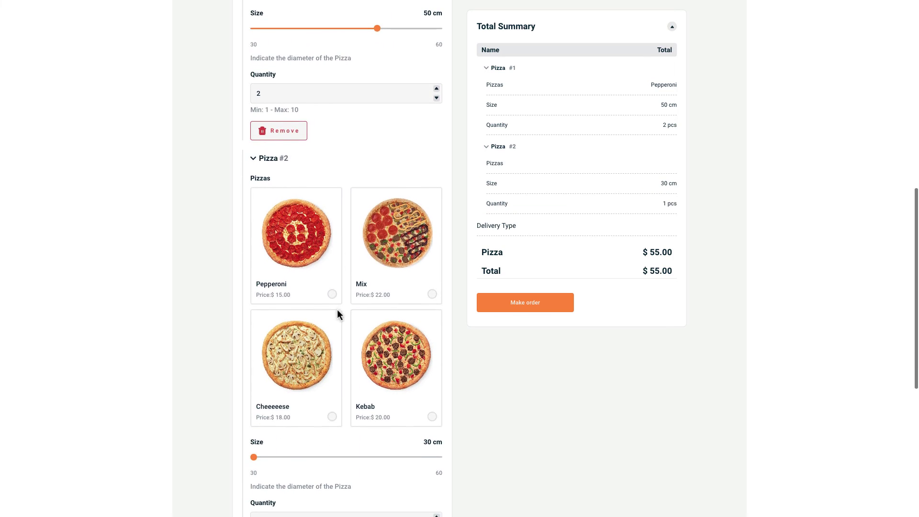
pyautogui.click(378, 339)
pyautogui.scroll(-2, 375, 339)
pyautogui.moveTo(254, 331); pyautogui.dragTo(461, 316)
pyautogui.scroll(-3, 461, 316)
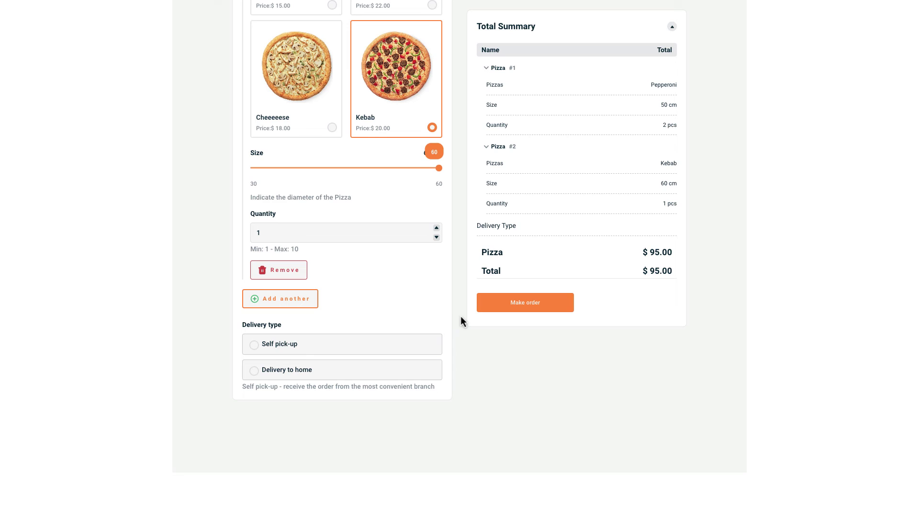
# Step: Choose Self pick-up and save the 1st branch on Mountain Shadows Dr as the pickup location
pyautogui.click(381, 344)
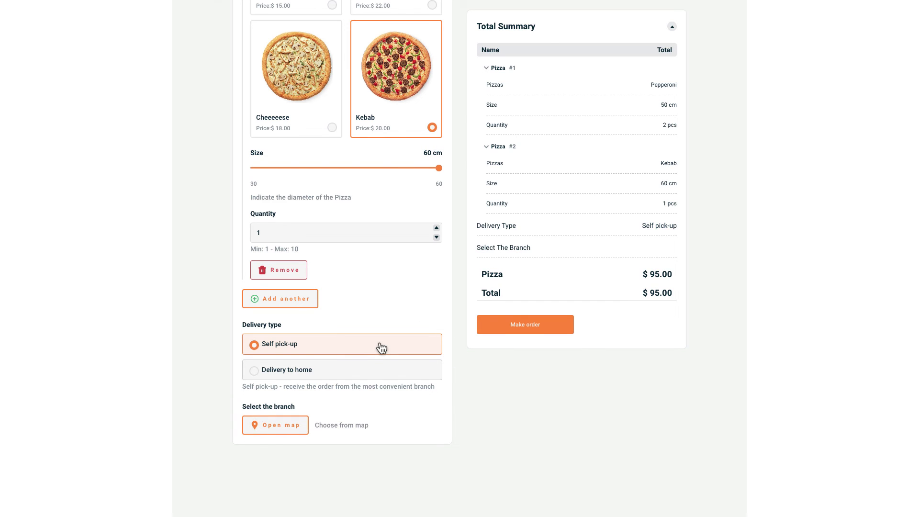
pyautogui.click(283, 422)
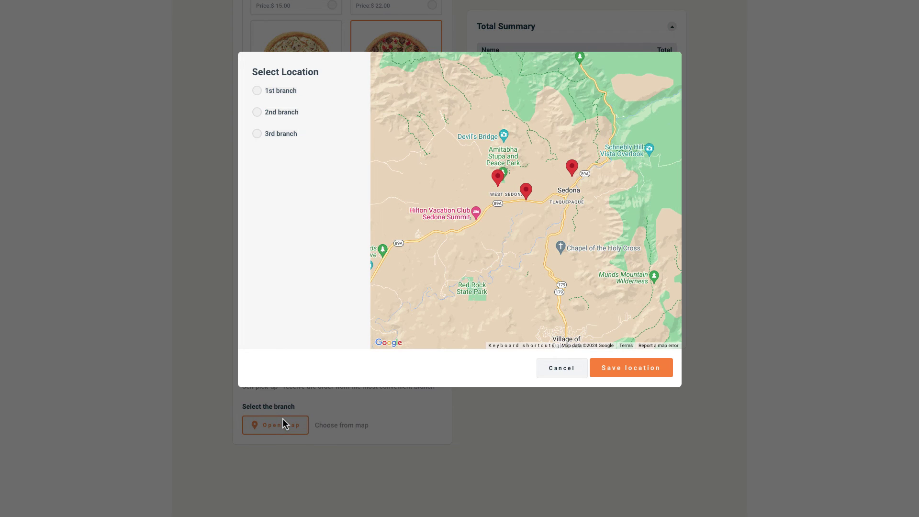
pyautogui.scroll(2, 527, 202)
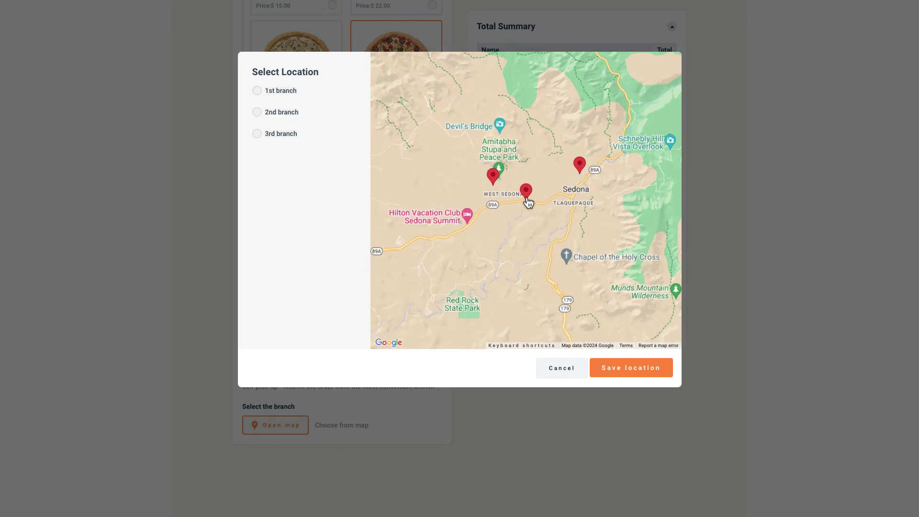
pyautogui.moveTo(562, 180); pyautogui.dragTo(402, 236)
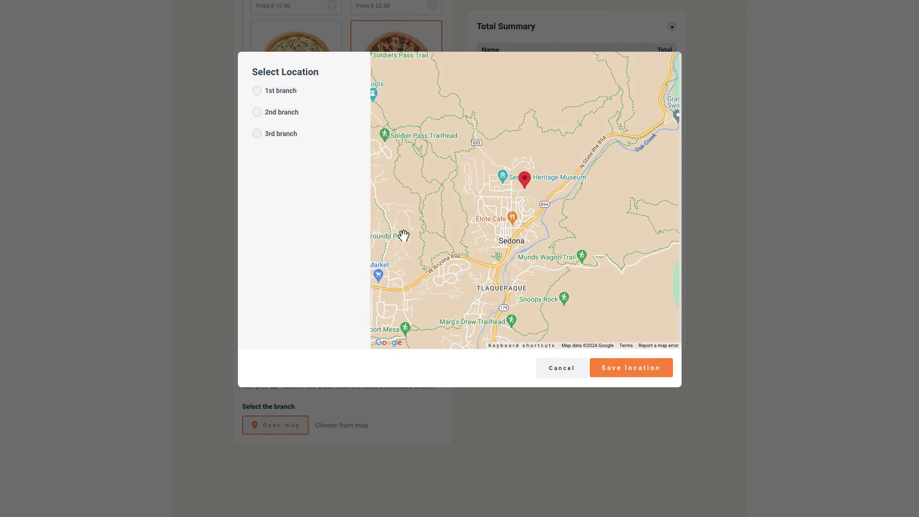
pyautogui.click(288, 138)
pyautogui.click(288, 119)
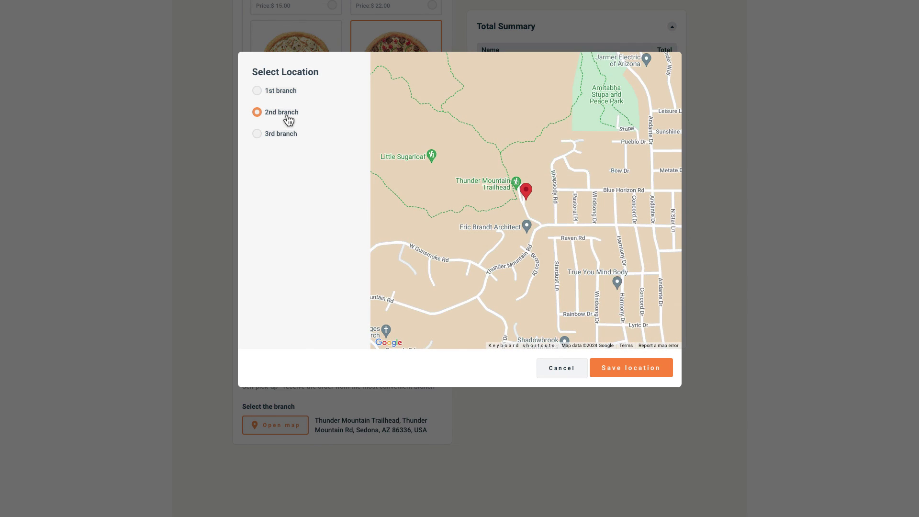
pyautogui.click(296, 95)
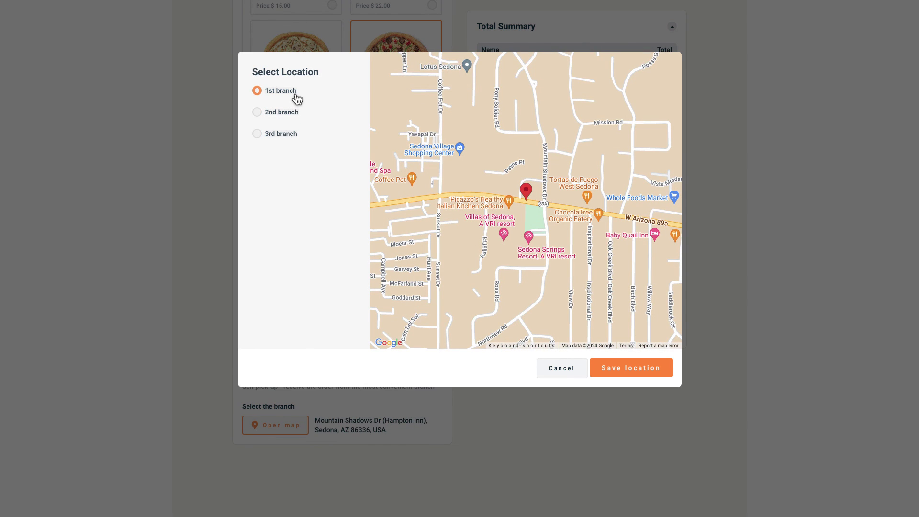
pyautogui.click(639, 376)
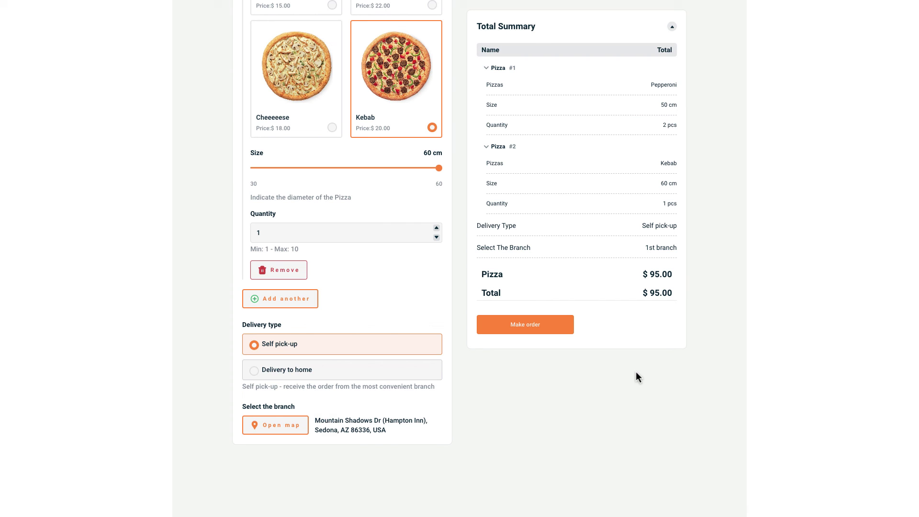
pyautogui.click(406, 374)
pyautogui.click(290, 425)
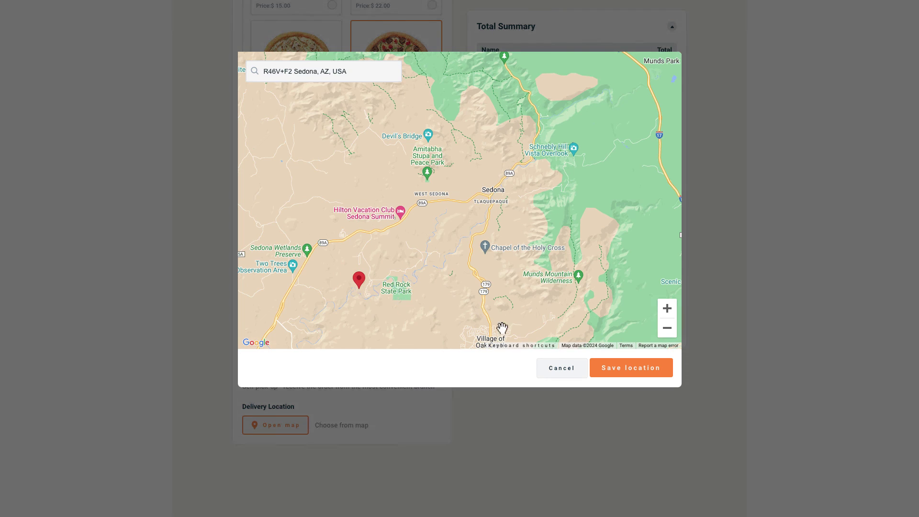
pyautogui.click(629, 370)
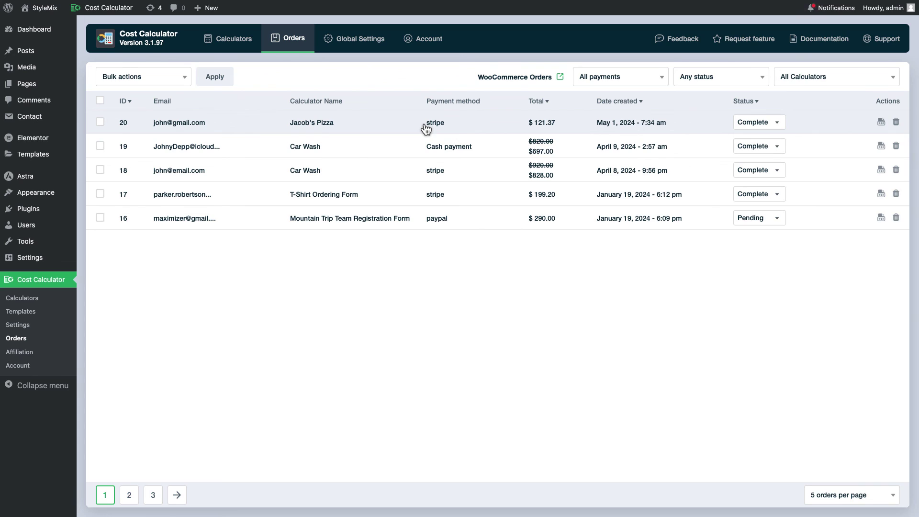
pyautogui.click(426, 126)
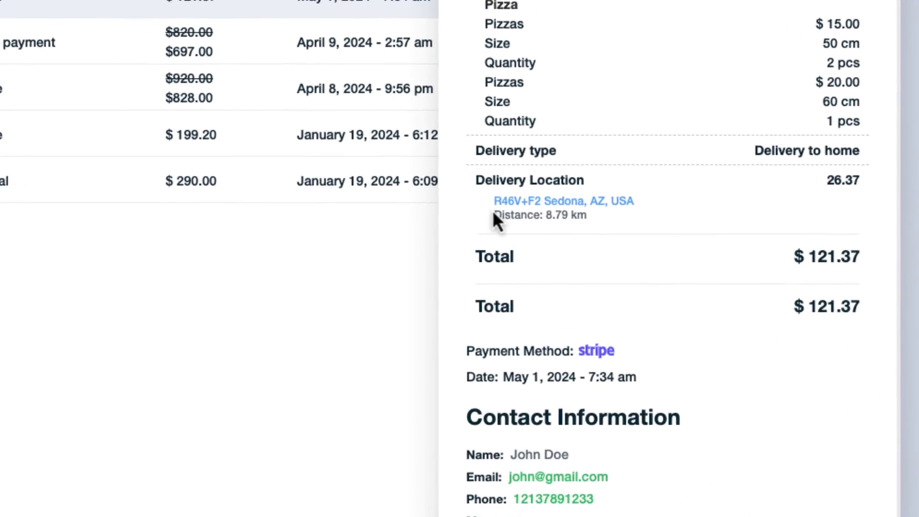
# Step: Open the order's delivery location in Google Maps and zoom out to show it beside Oak Creek, Sedona
pyautogui.click(522, 205)
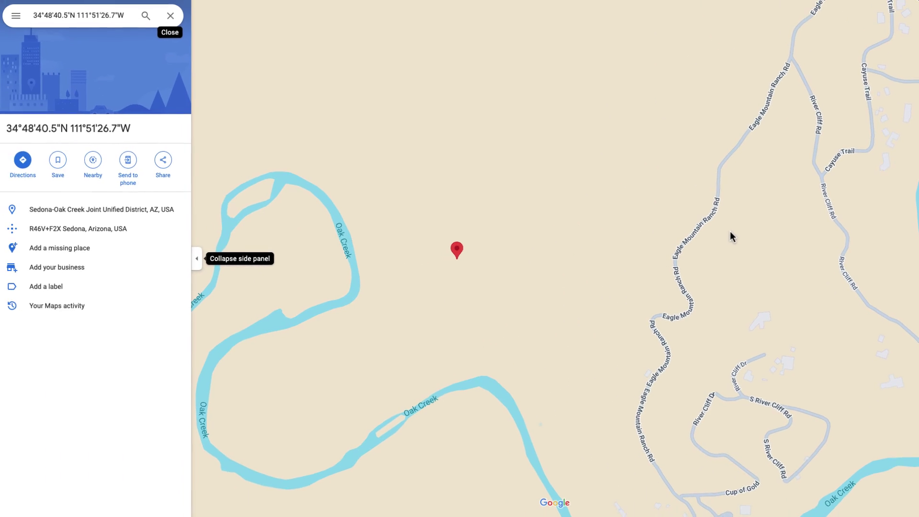
pyautogui.scroll(-3, 732, 231)
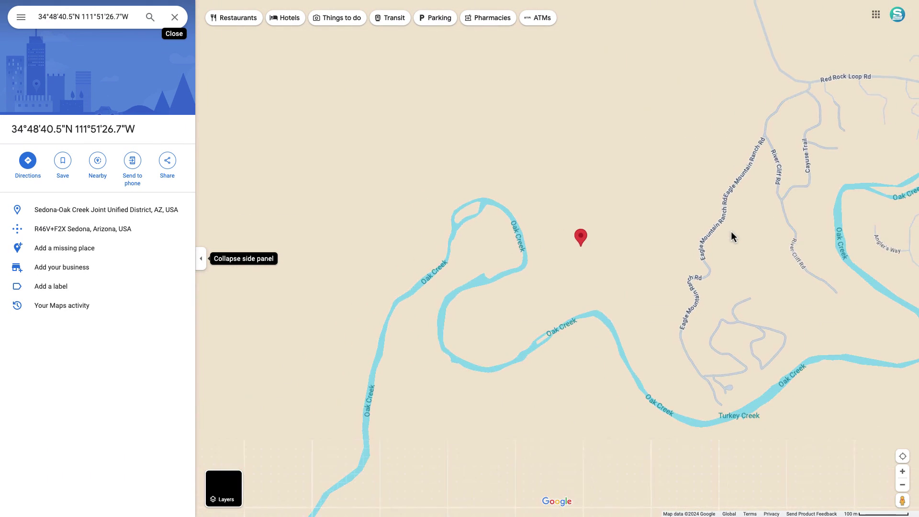
pyautogui.scroll(-1, 731, 231)
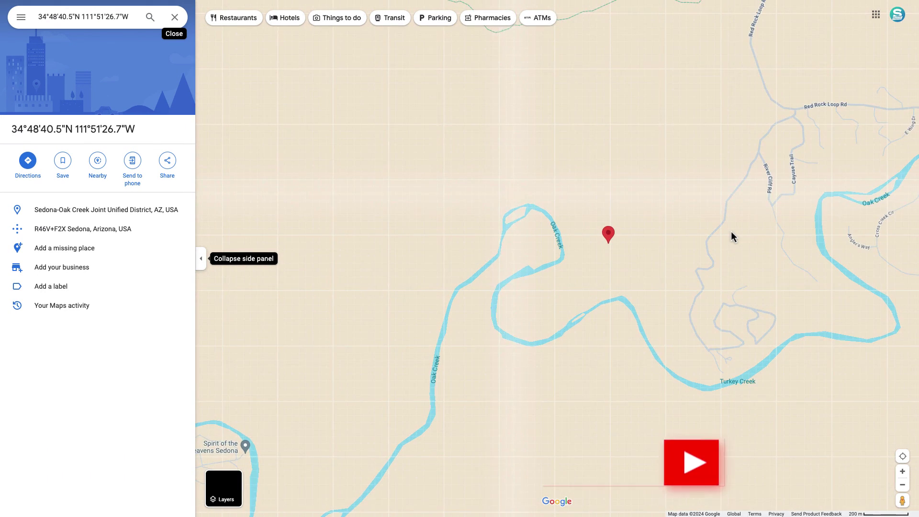